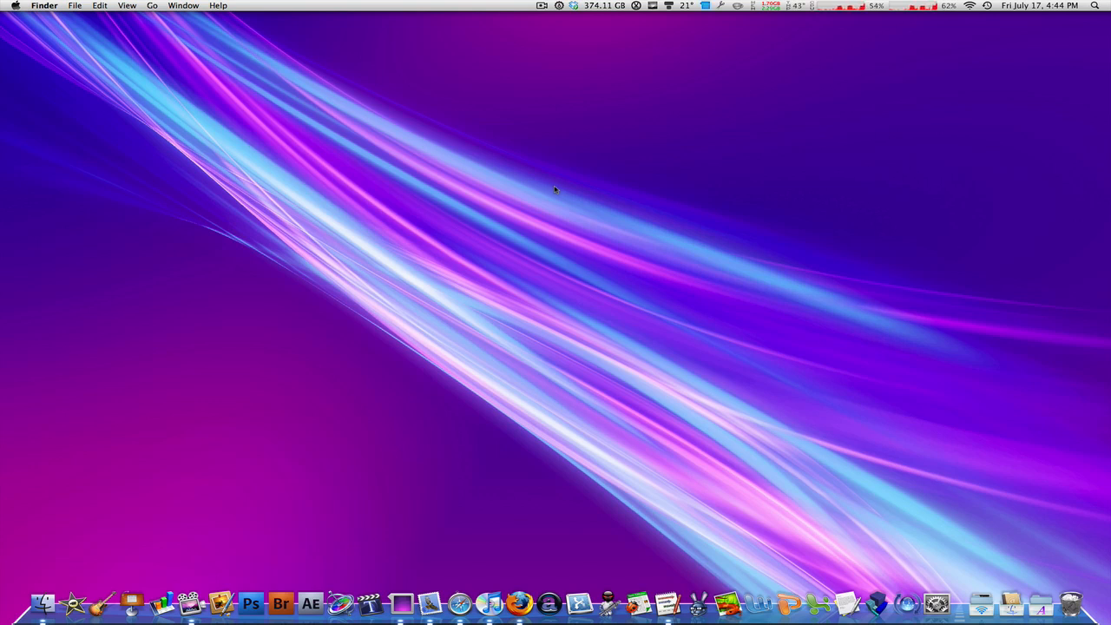
Step: Open Timeline 3D and create a blank timeline with the Cherry Pie look
left_click(666, 603)
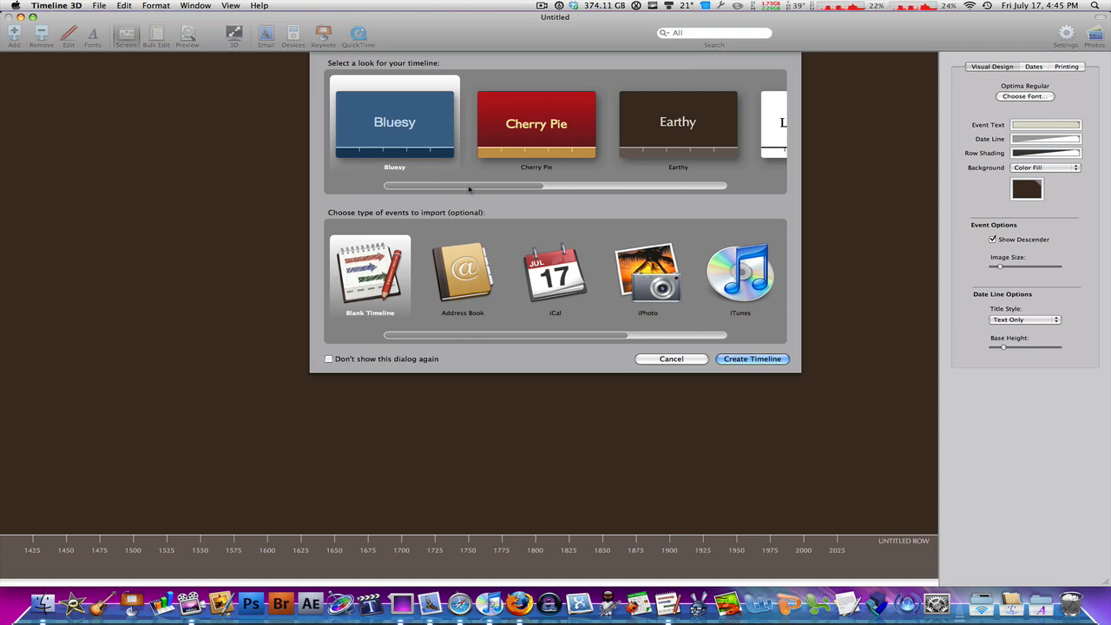
left_click_drag(475, 189, 401, 186)
left_click(538, 137)
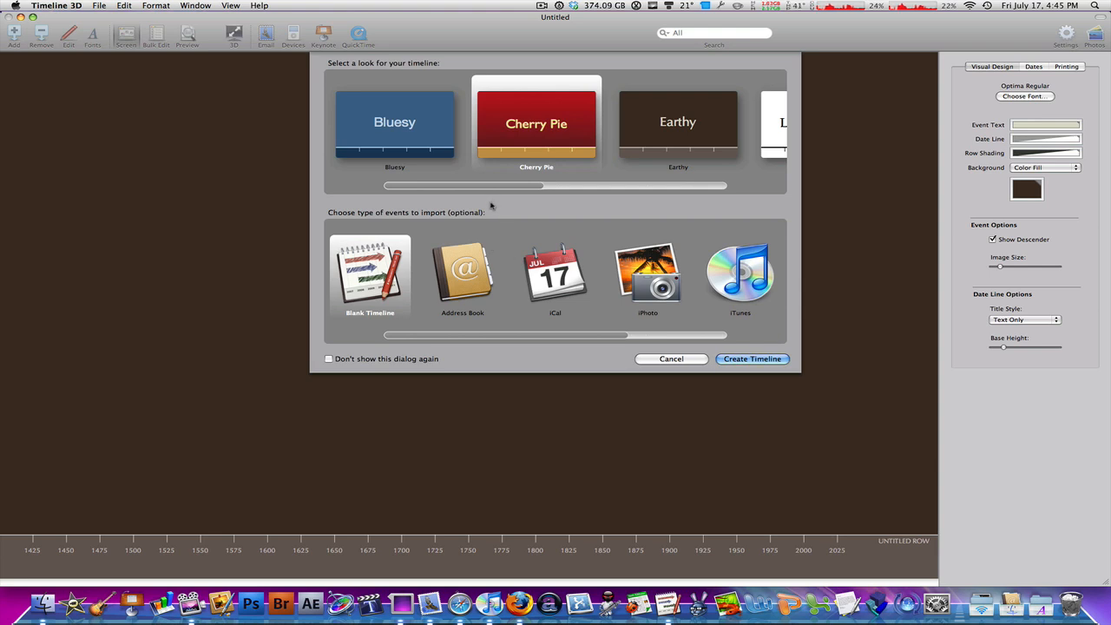
left_click(753, 359)
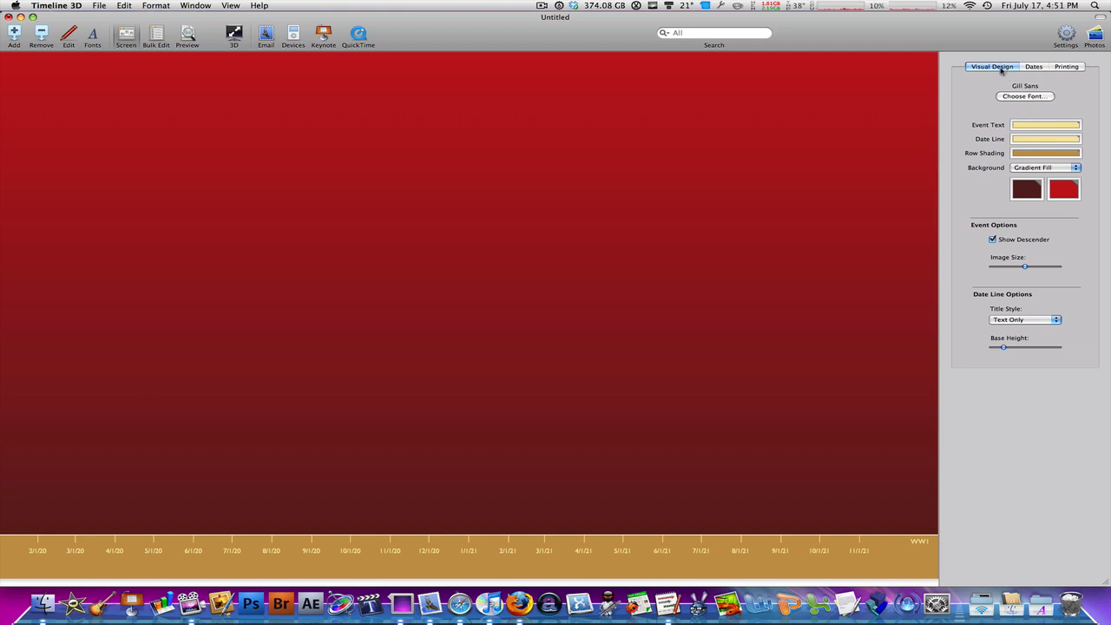
Step: Look through the timeline's date, printing and visual design settings, including the available fonts
left_click(1033, 67)
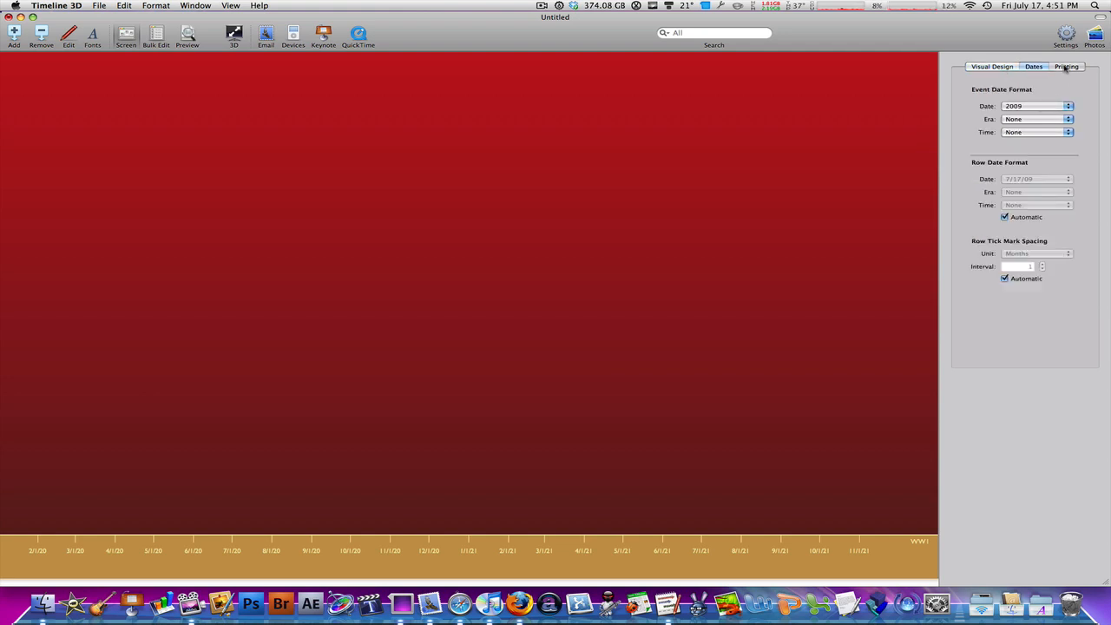
left_click(1065, 67)
left_click(998, 67)
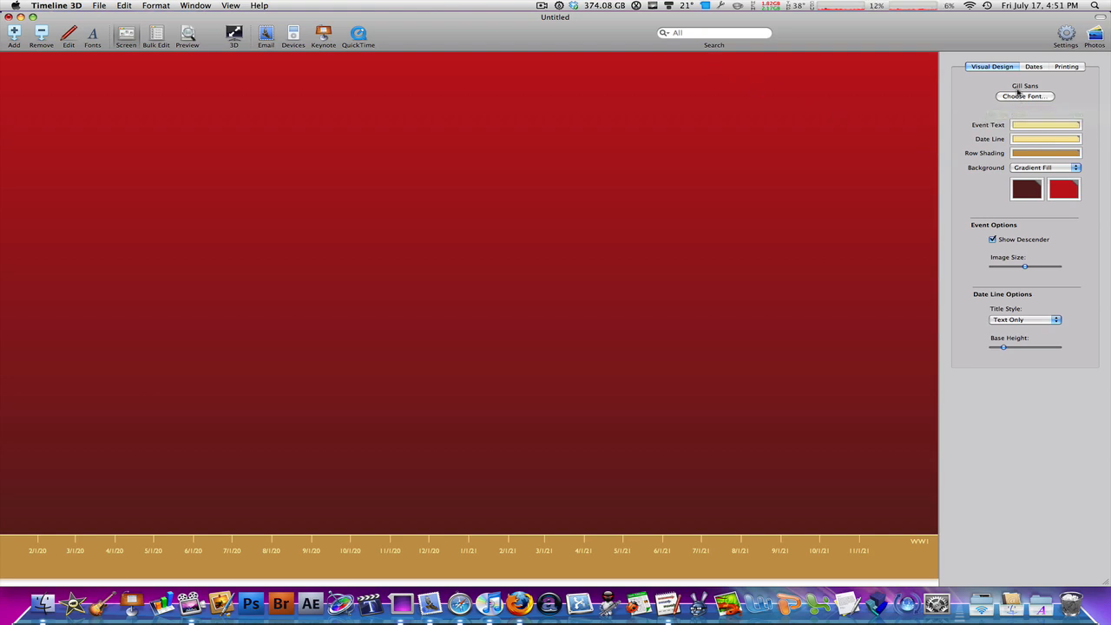
left_click(1019, 95)
left_click(959, 450)
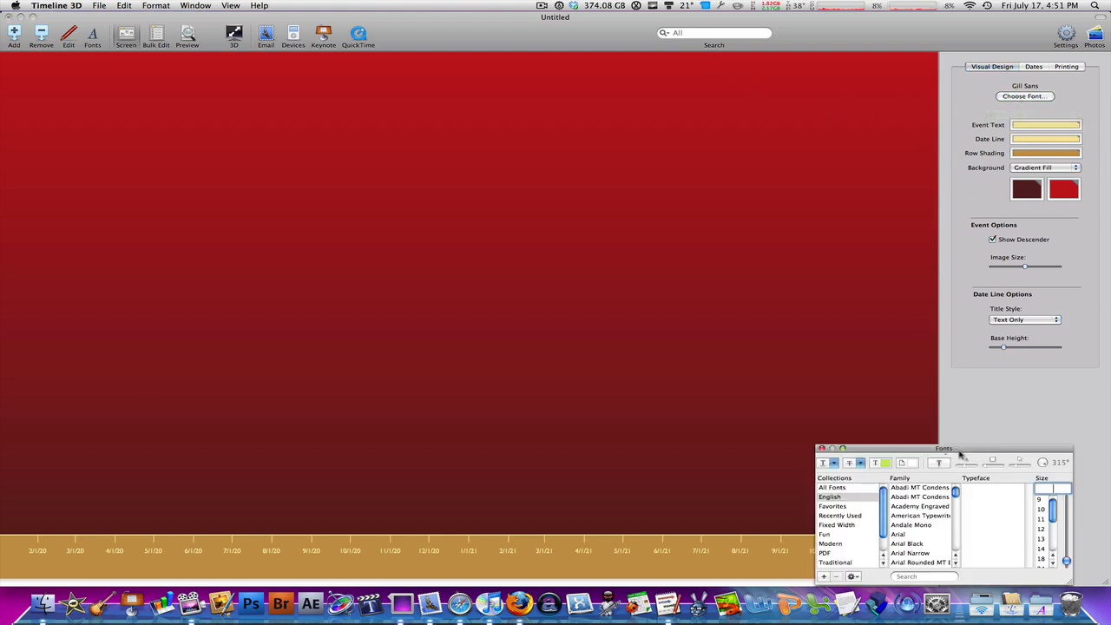
left_click(821, 450)
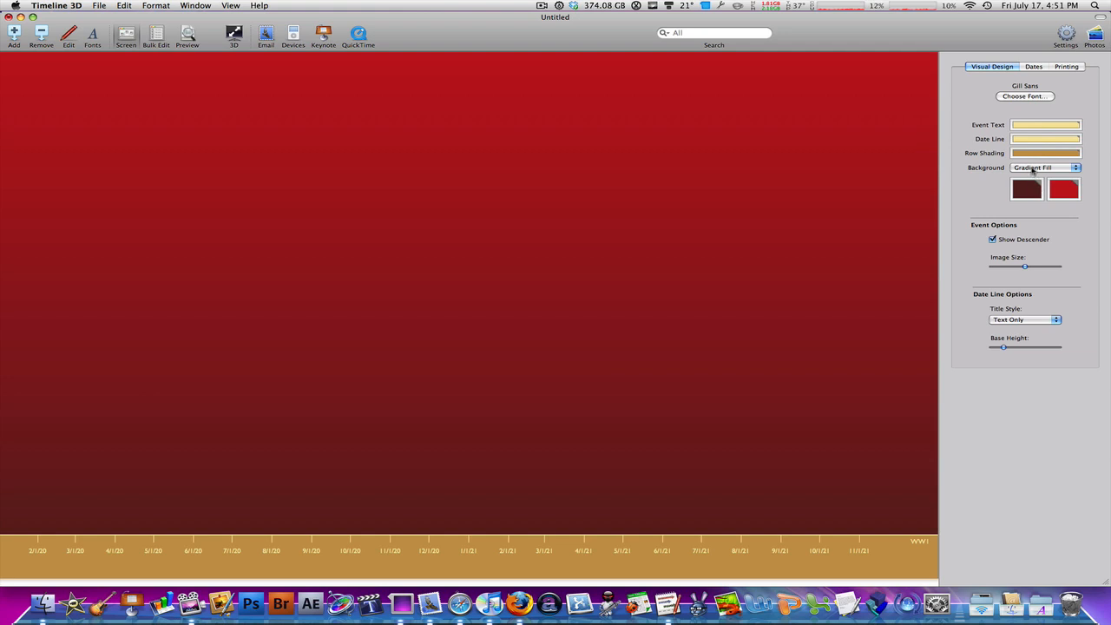
Step: Set the timeline background to Image Fill using Aqua Graphite.jpg
left_click(1036, 168)
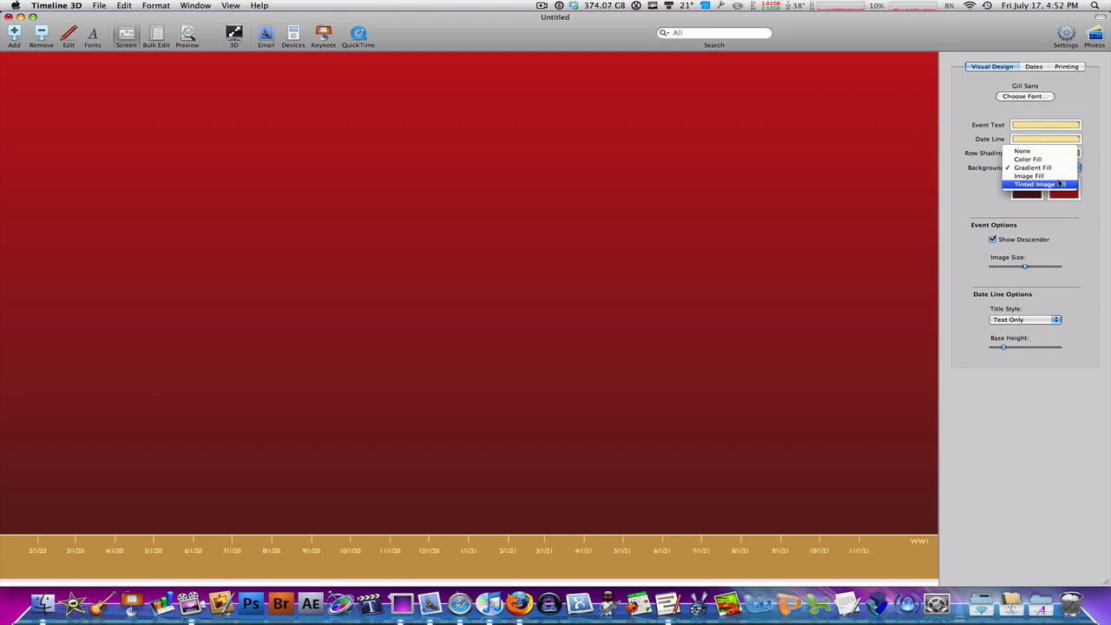
left_click(1056, 177)
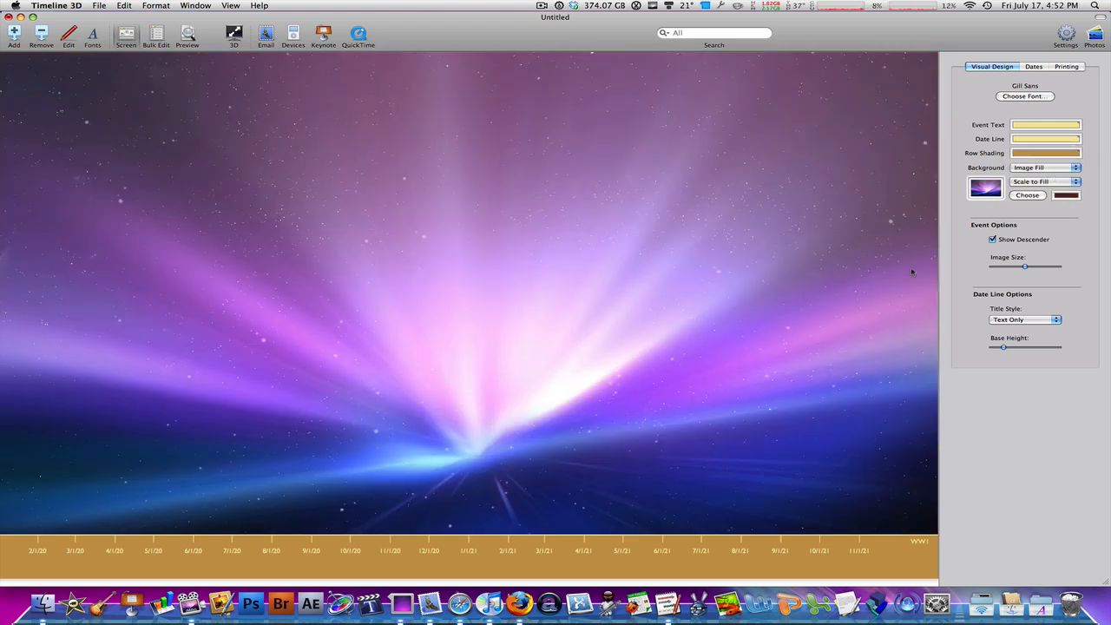
left_click(1028, 197)
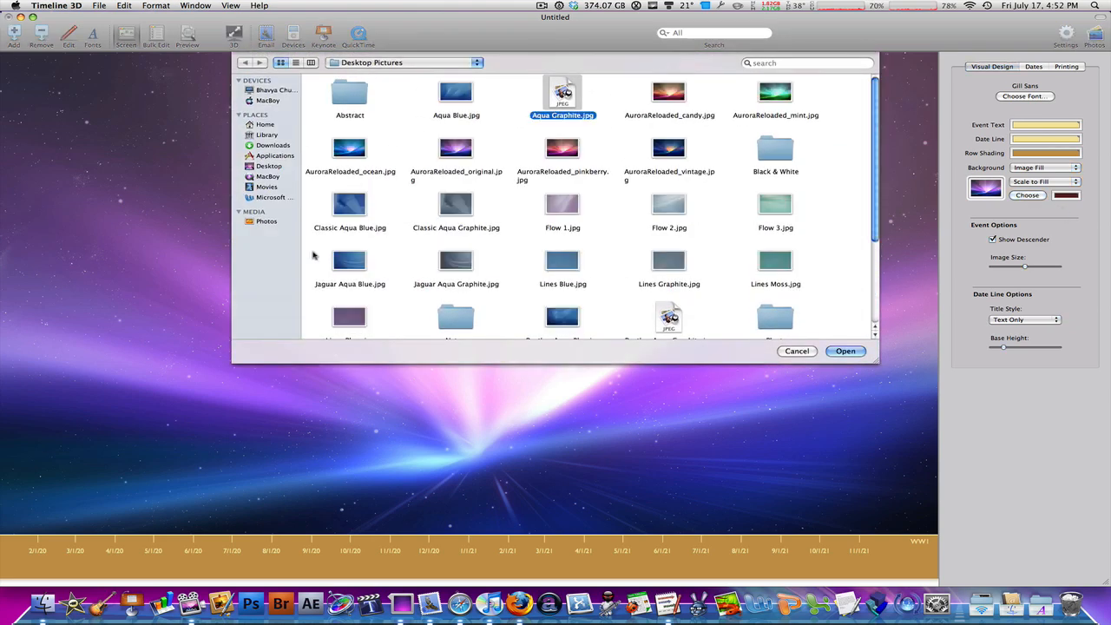
left_click(846, 350)
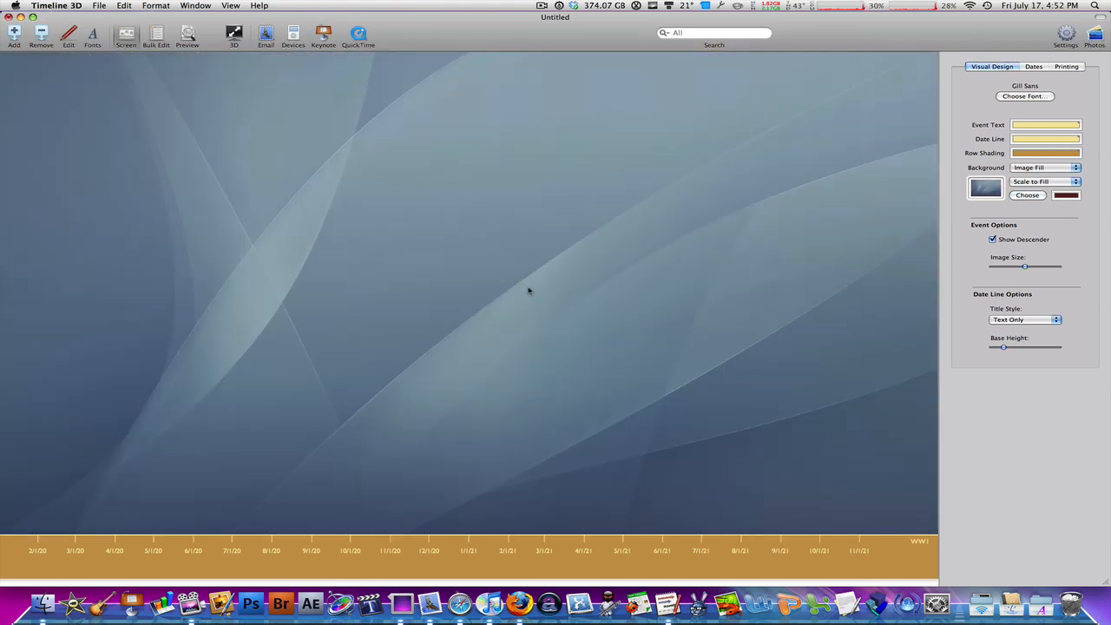
Step: Replace the background image with AuroraReloaded_original.jpg and slightly reduce the event image size
left_click(1026, 195)
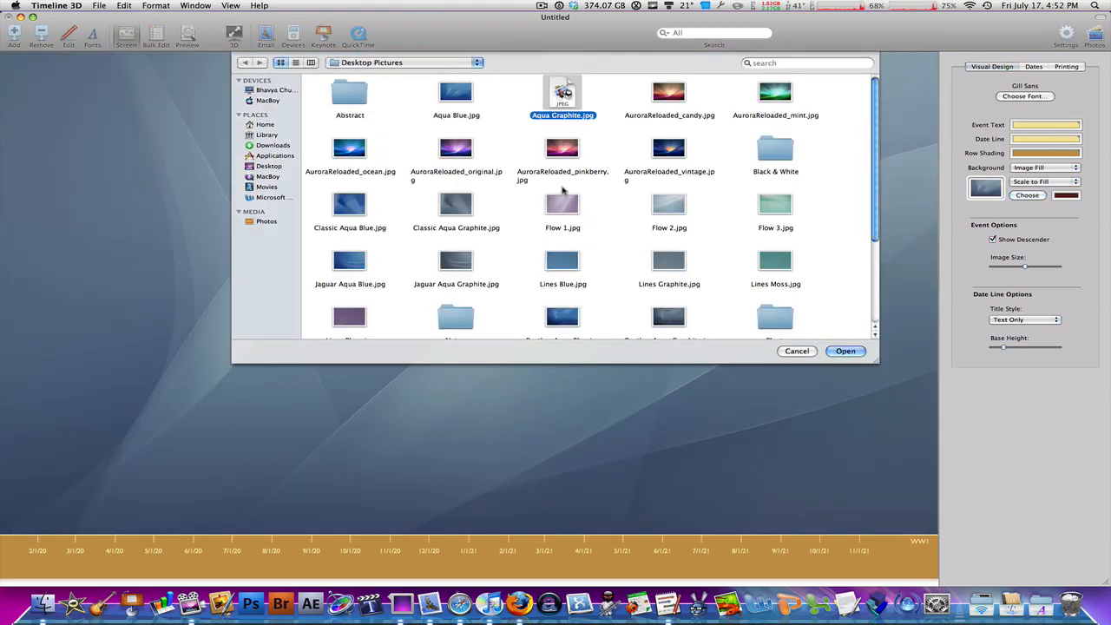
left_click(453, 156)
left_click(846, 350)
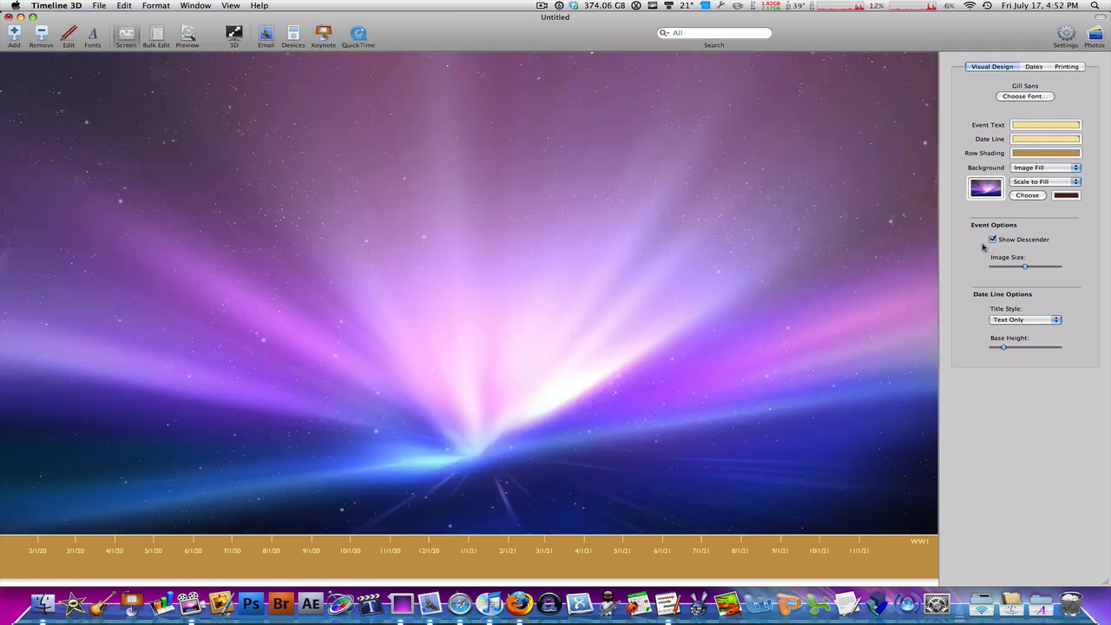
left_click(1053, 182)
mouse_move(1026, 268)
left_mouse_down()
mouse_move(992, 269)
mouse_move(1053, 269)
mouse_move(1021, 270)
left_mouse_up()
Step: Set the event date format to month and year, July 2009
left_click(1034, 66)
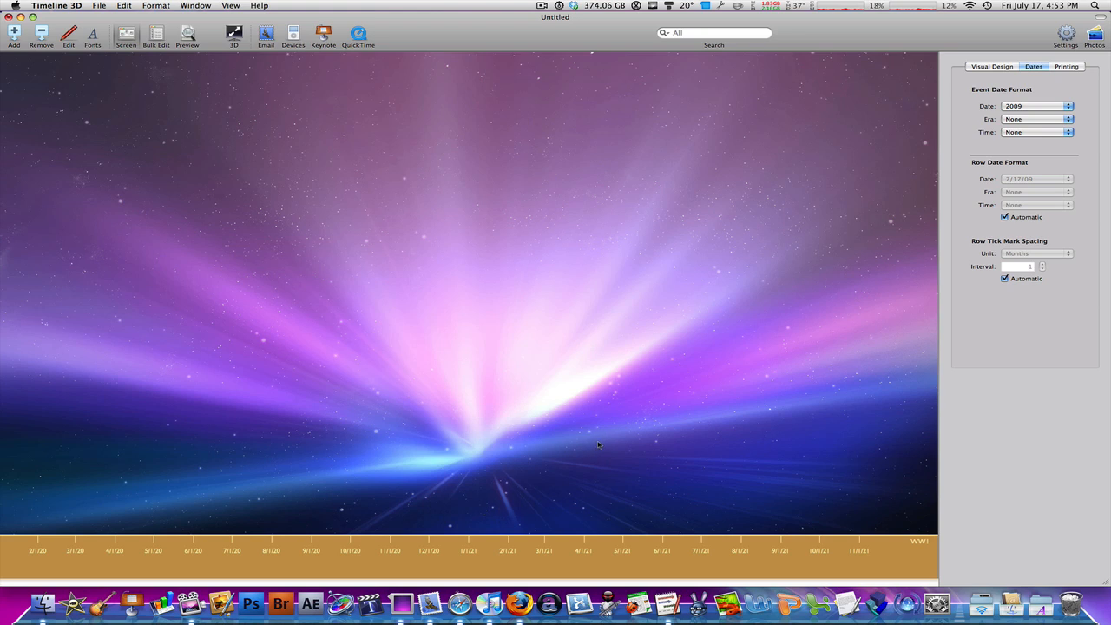
left_click(1020, 108)
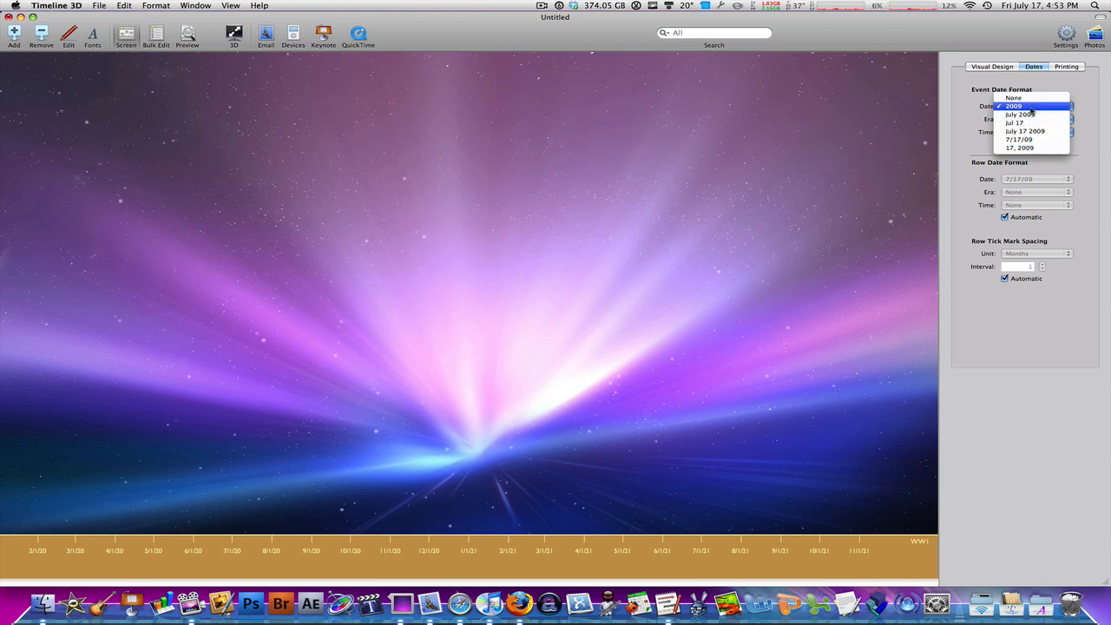
left_click(1031, 107)
left_click(1030, 107)
left_click(1032, 112)
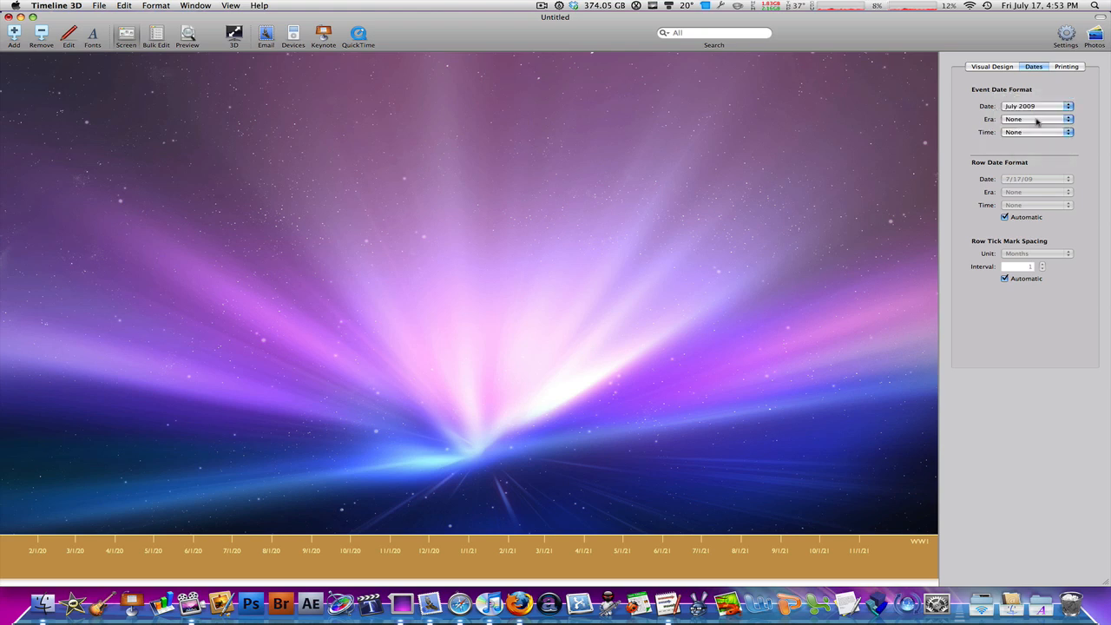
Step: Examine the era and time options for event dates and the timeline's printing settings
left_click(1036, 119)
left_click(990, 120)
left_click(1011, 133)
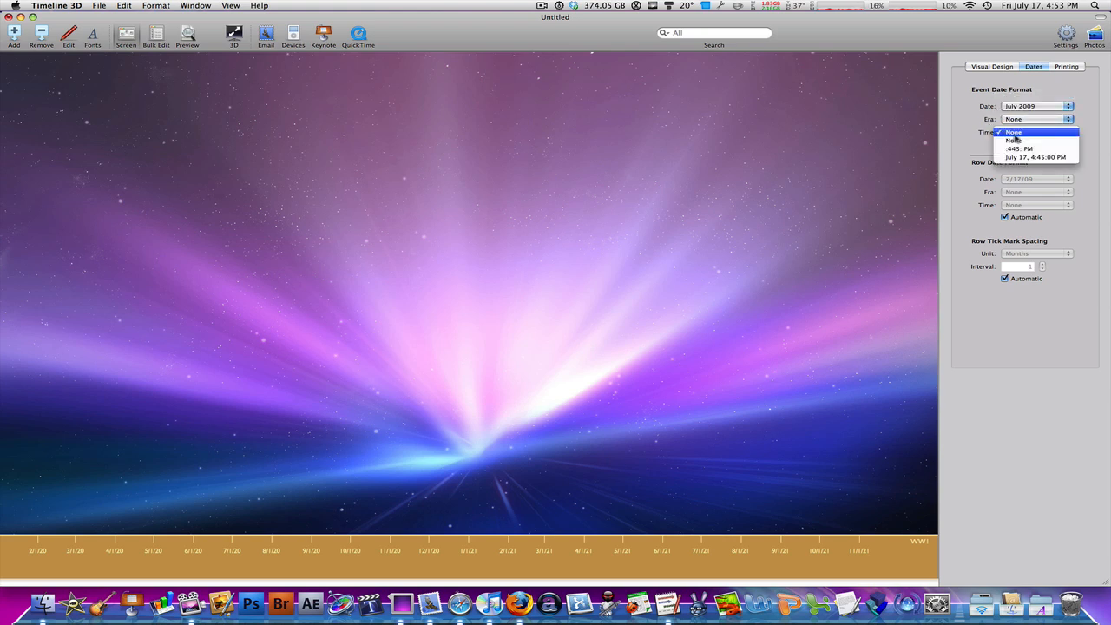
left_click(977, 150)
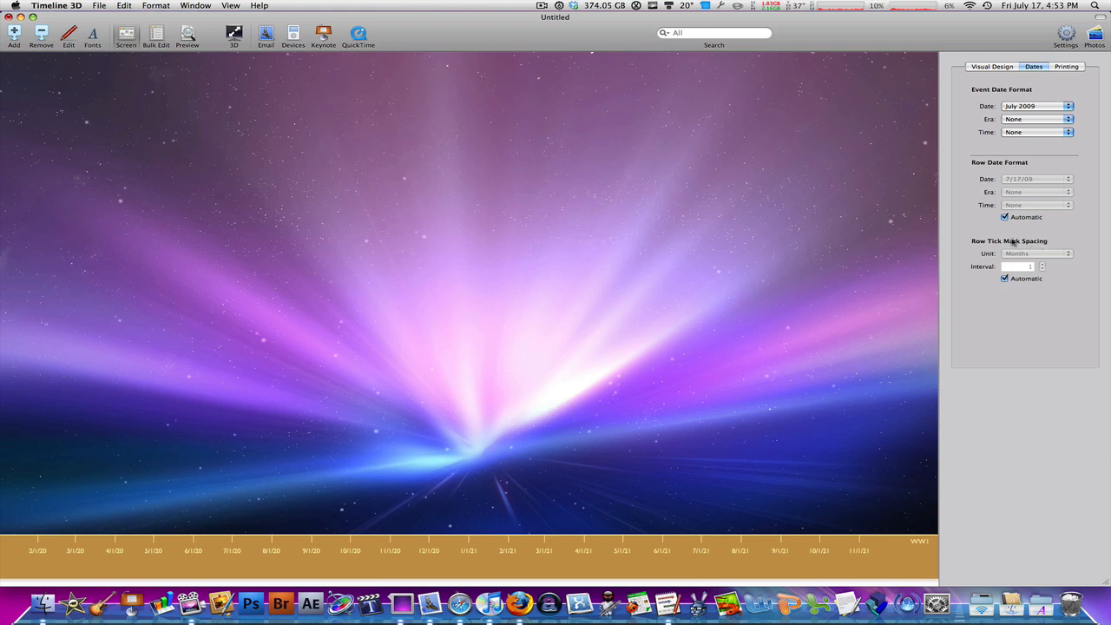
left_click(1073, 69)
left_click(1007, 70)
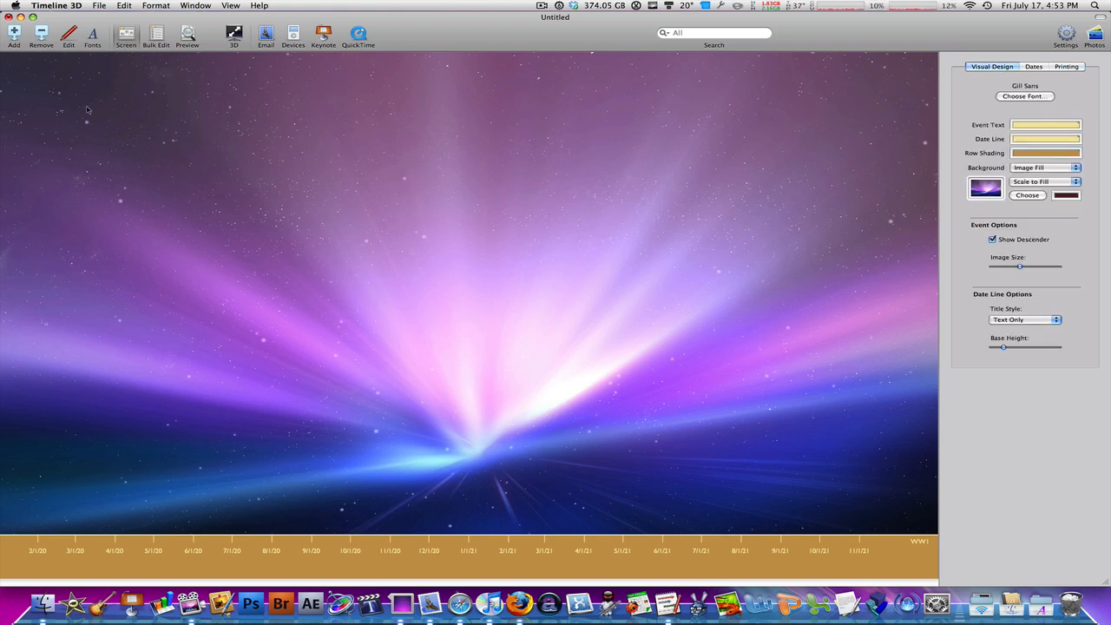
Step: Add a new event labelled WW1 to the timeline
left_click(14, 35)
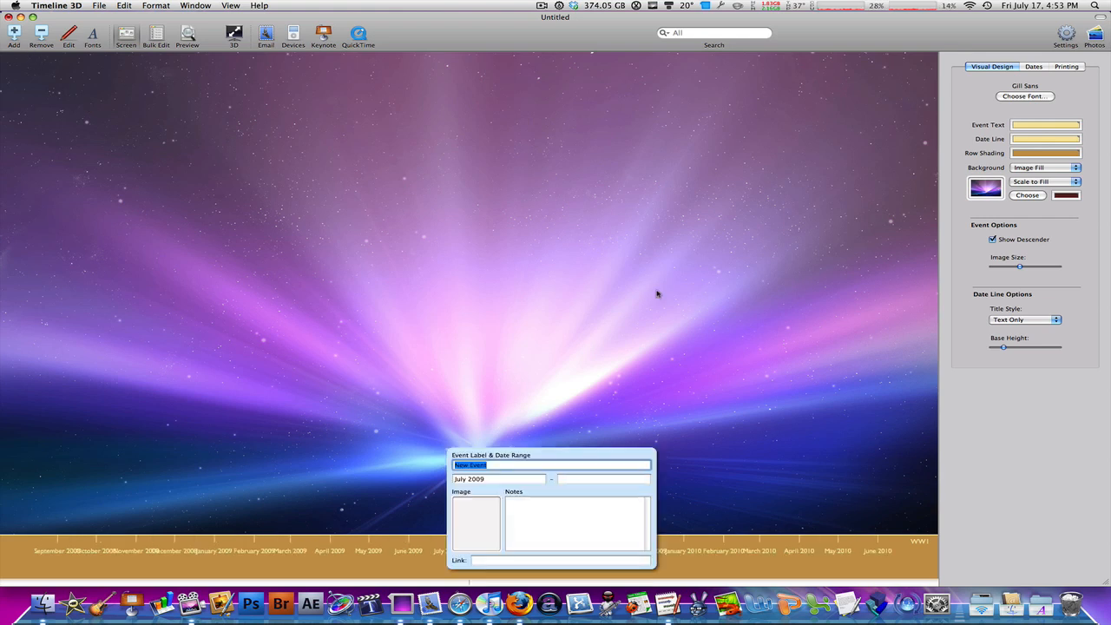
type("WW1")
key("Tab")
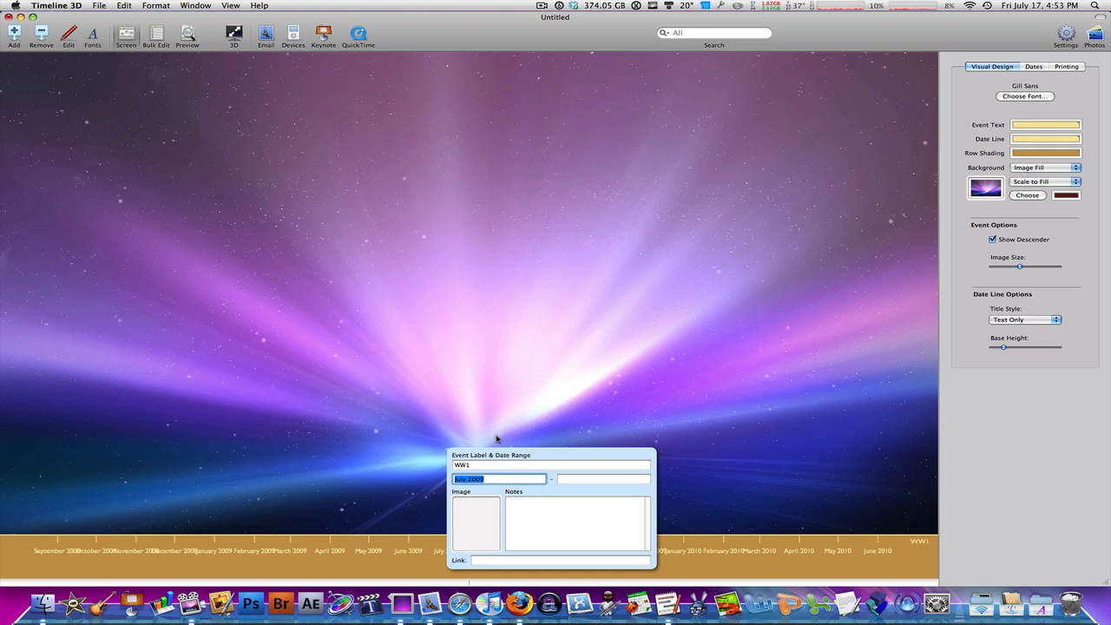
left_click(517, 479)
left_click(562, 479)
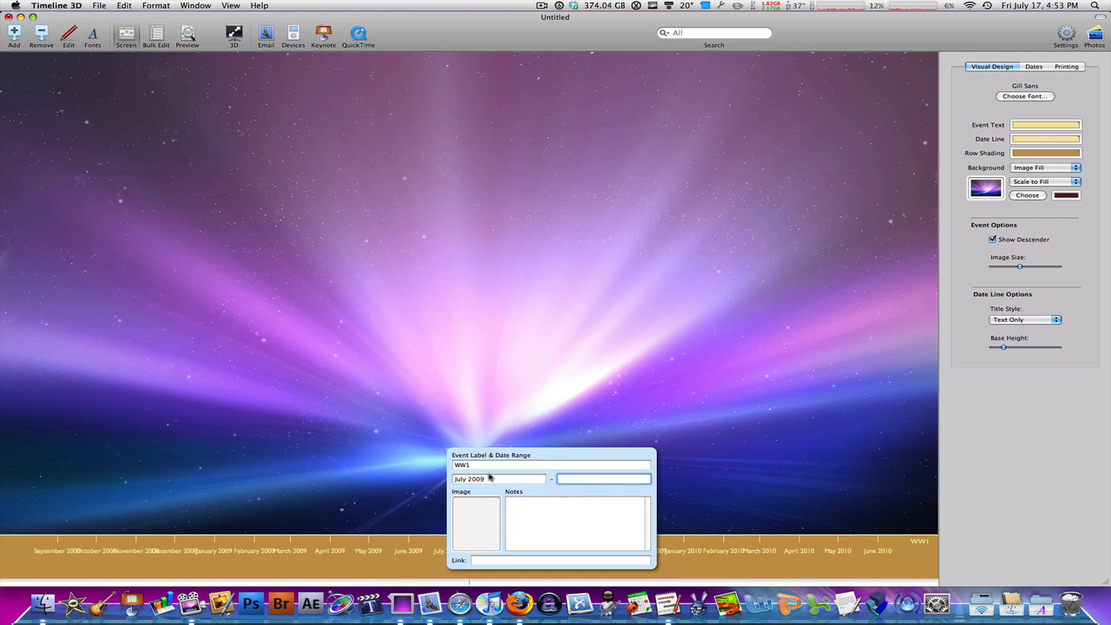
left_click(493, 480)
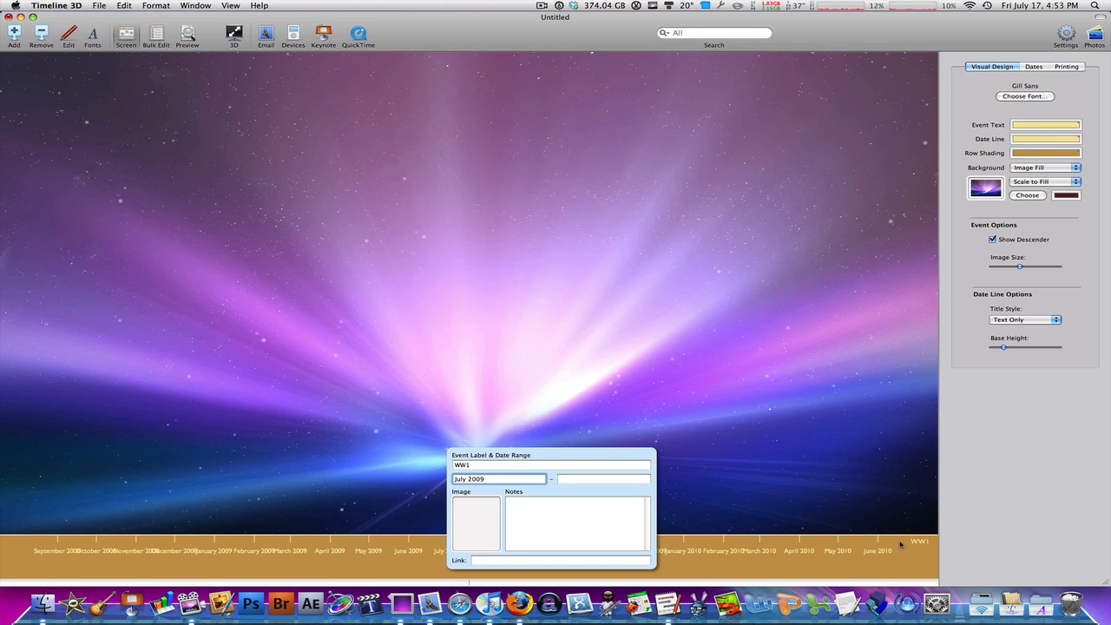
Step: Attach 1929crash.jpg as the WW1 event's image and enter the note "Stock Market Crash"
left_click(980, 605)
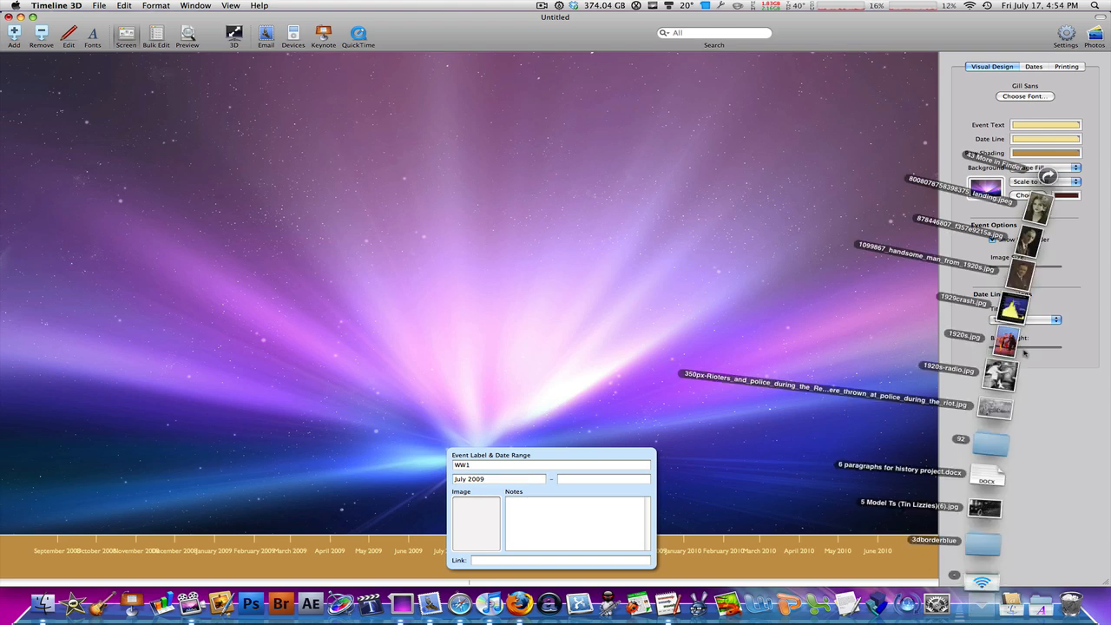
left_click_drag(1011, 308, 481, 519)
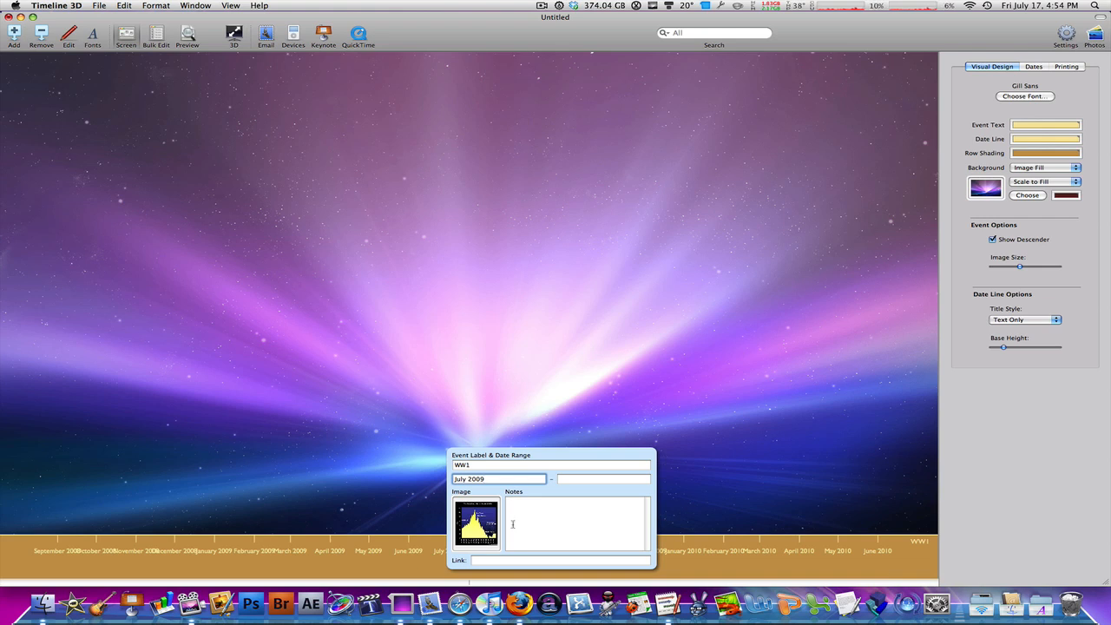
left_click(543, 516)
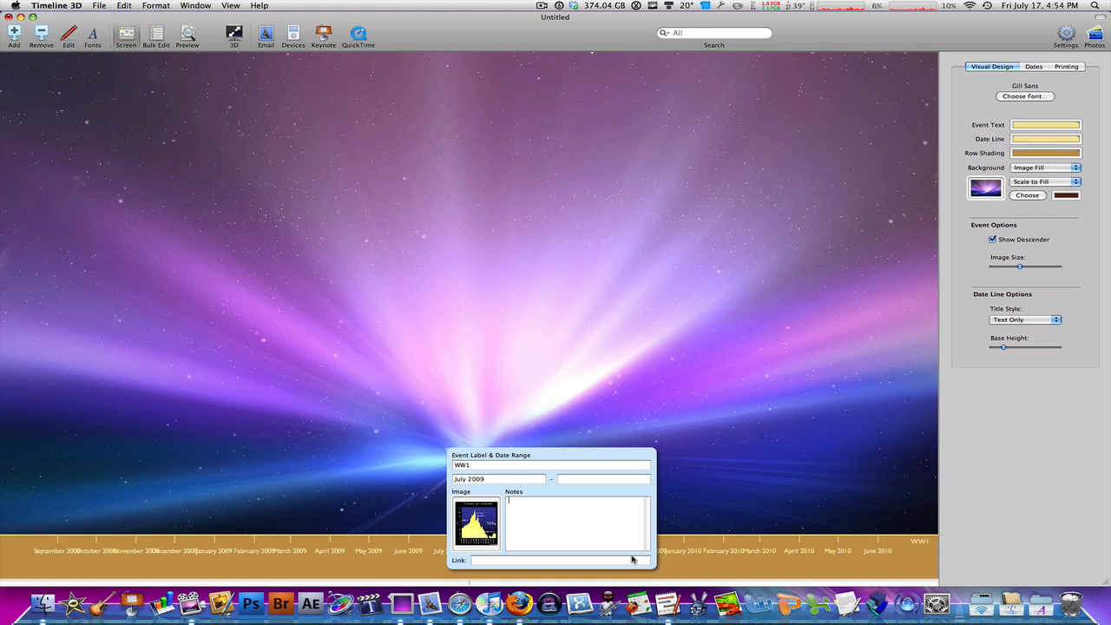
type("Stock arket")
type("Market Crash")
left_click(547, 561)
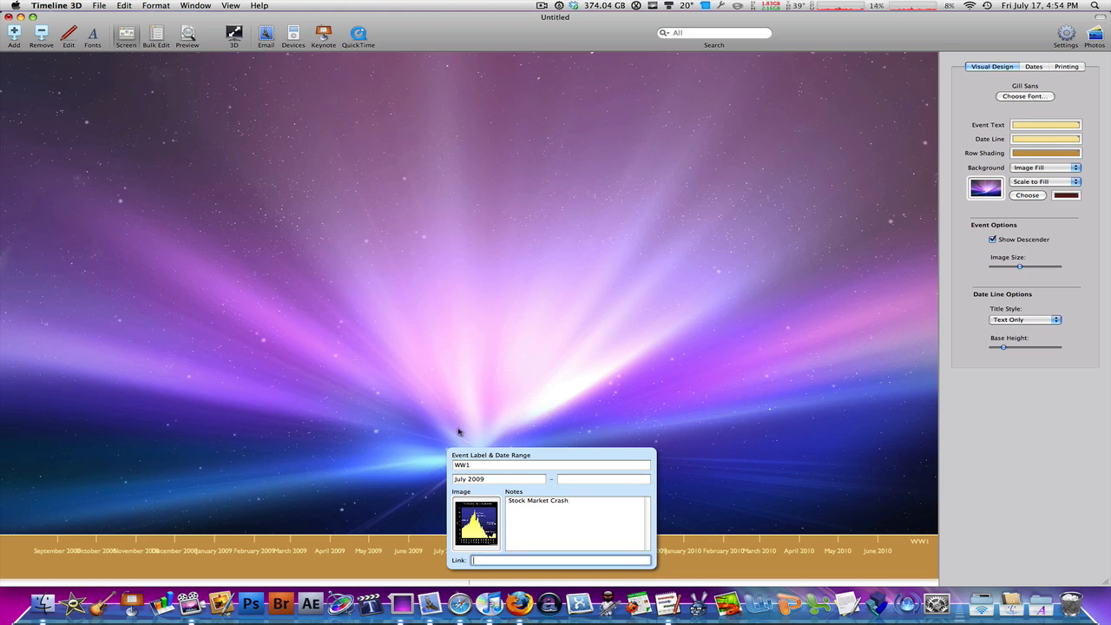
left_click(481, 347)
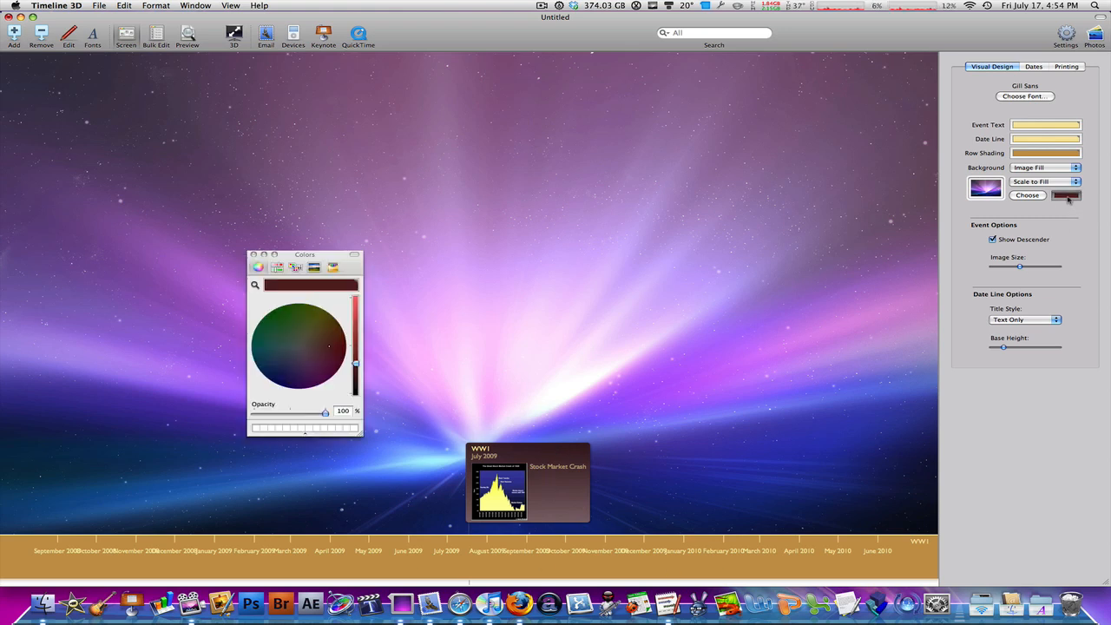
Step: Change the event box colour to dark green and enlarge the event image size to the maximum
left_click(1067, 197)
left_click_drag(312, 340, 272, 311)
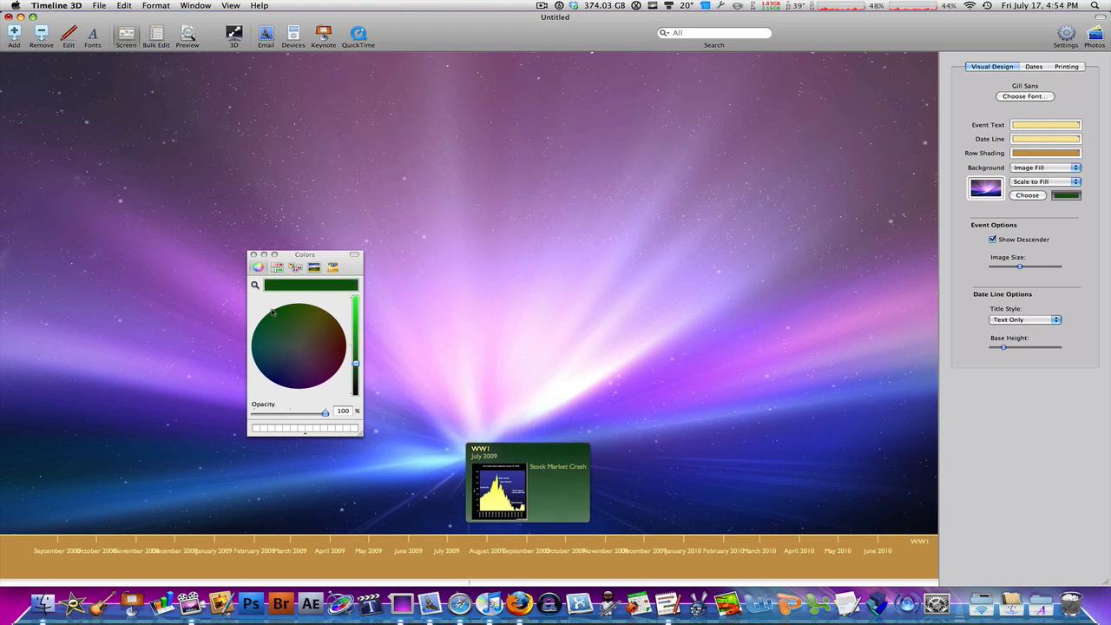
left_click(253, 254)
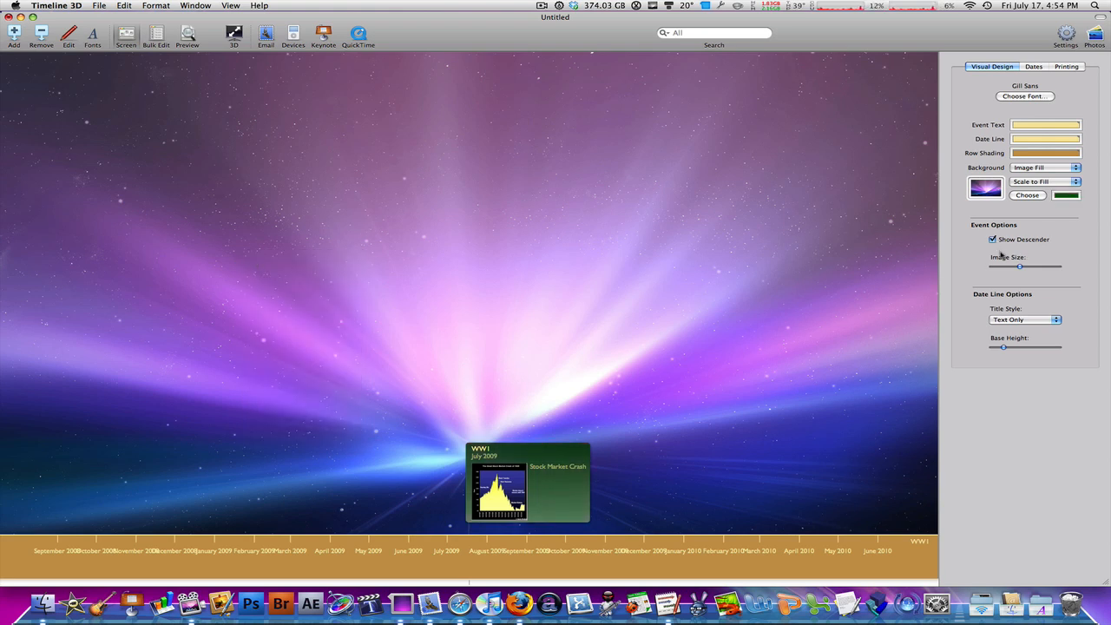
left_click_drag(1021, 269, 1066, 267)
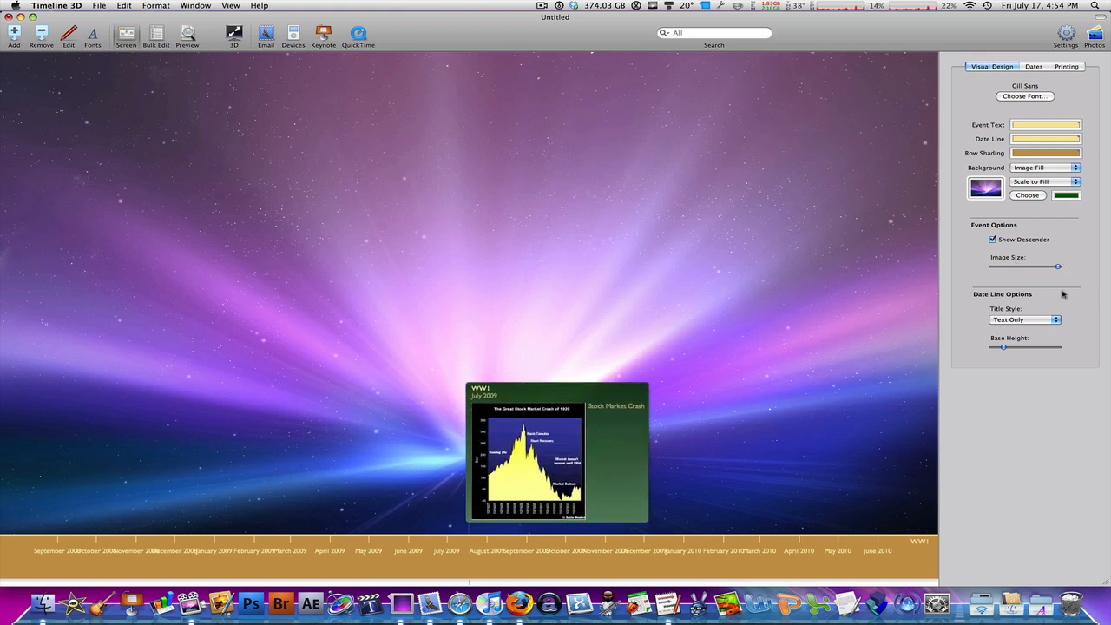
Step: Set the date line's title style to Text in Box
left_click(1029, 320)
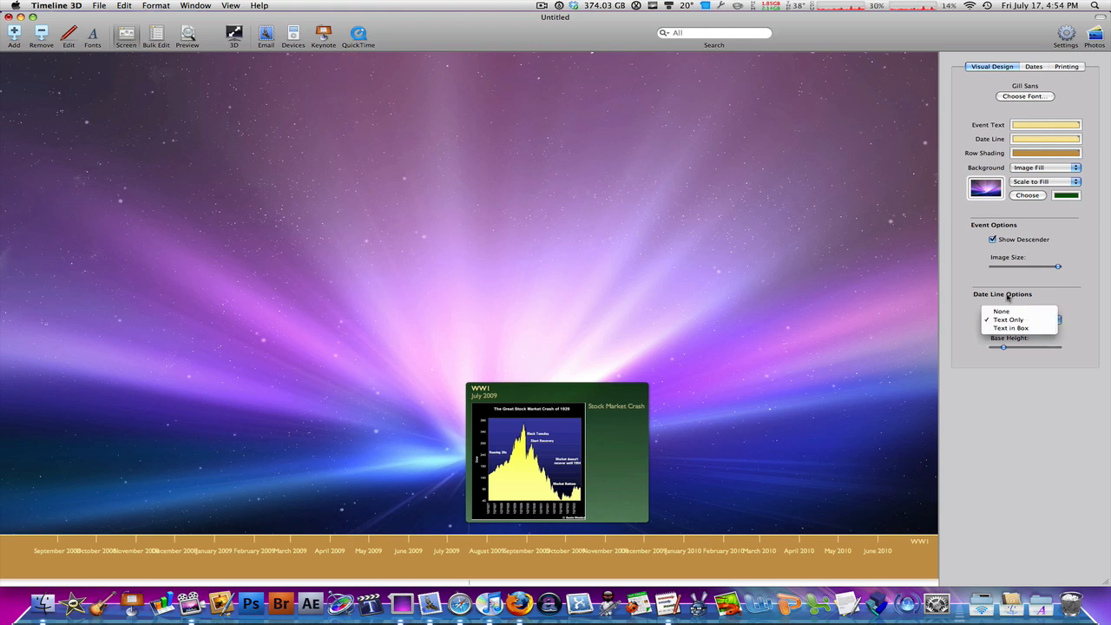
left_click(1009, 299)
left_click(1028, 320)
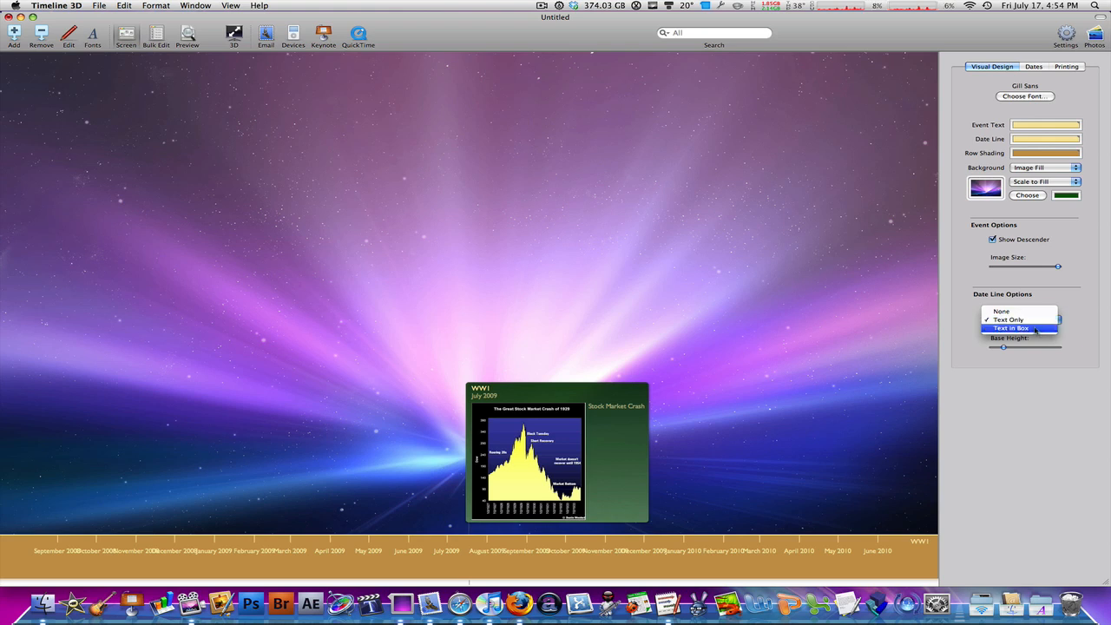
left_click(1025, 329)
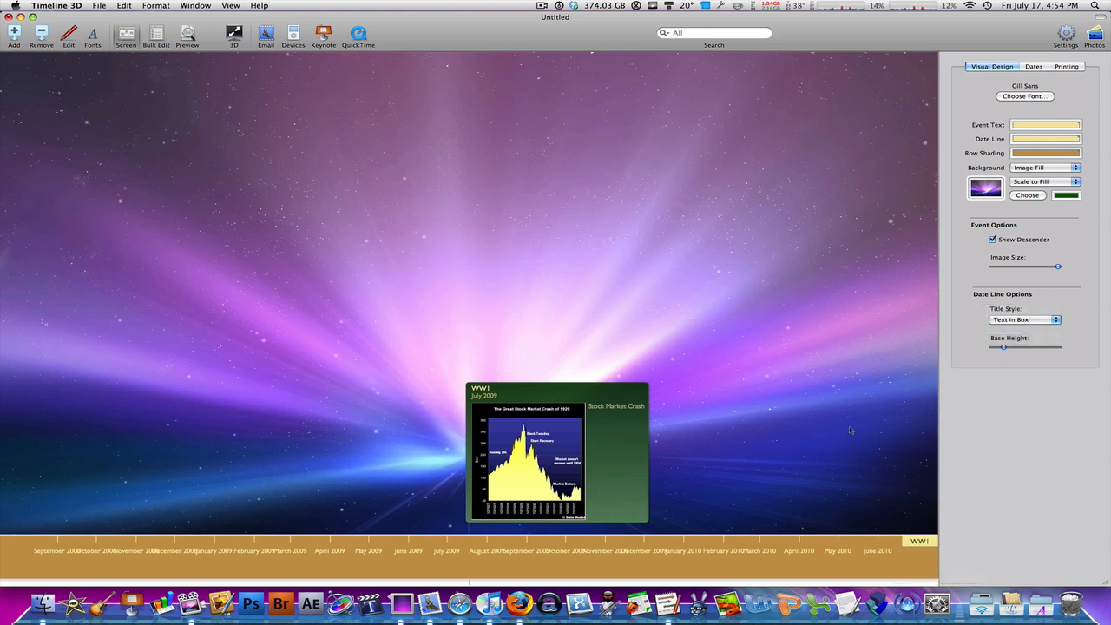
Step: Set the date line's title style to None and slightly reduce its base height
left_click(1010, 321)
left_click(1018, 309)
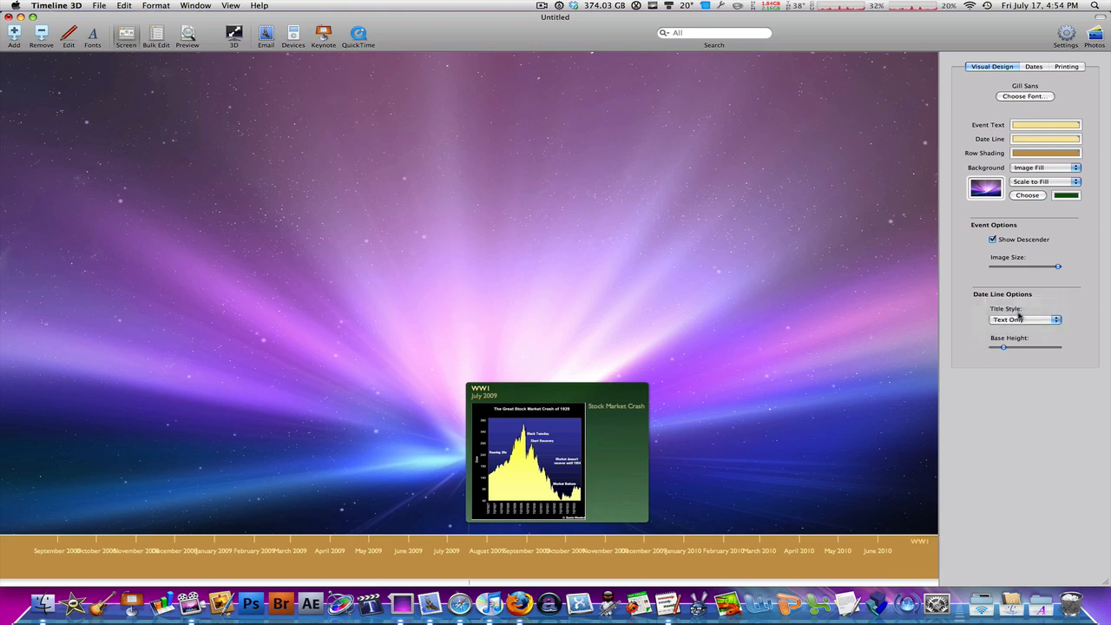
left_click(1016, 320)
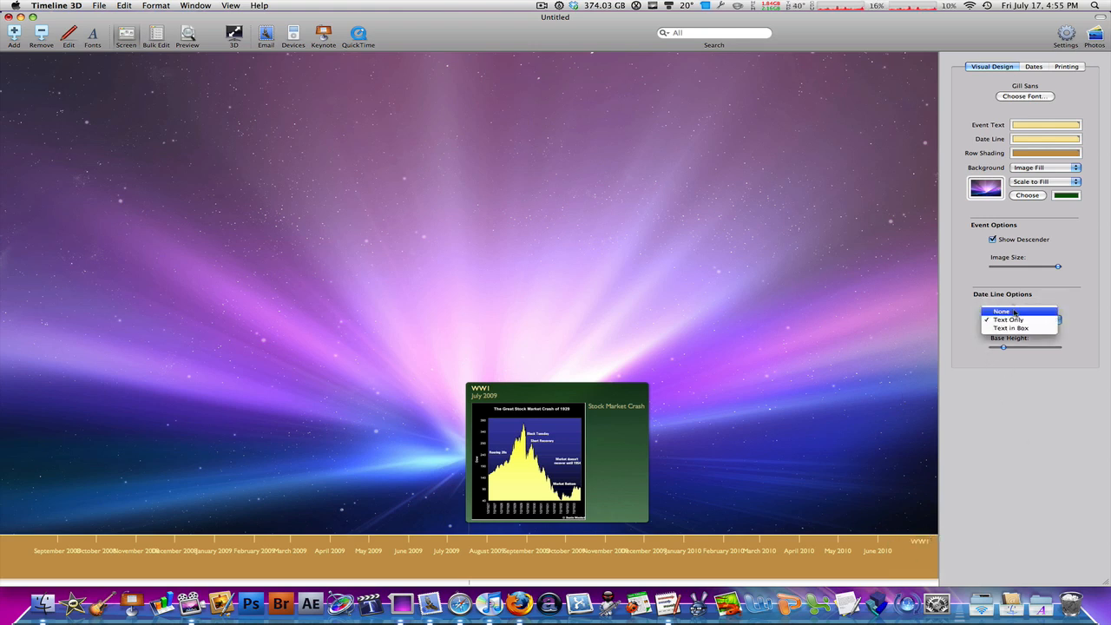
left_click(1013, 311)
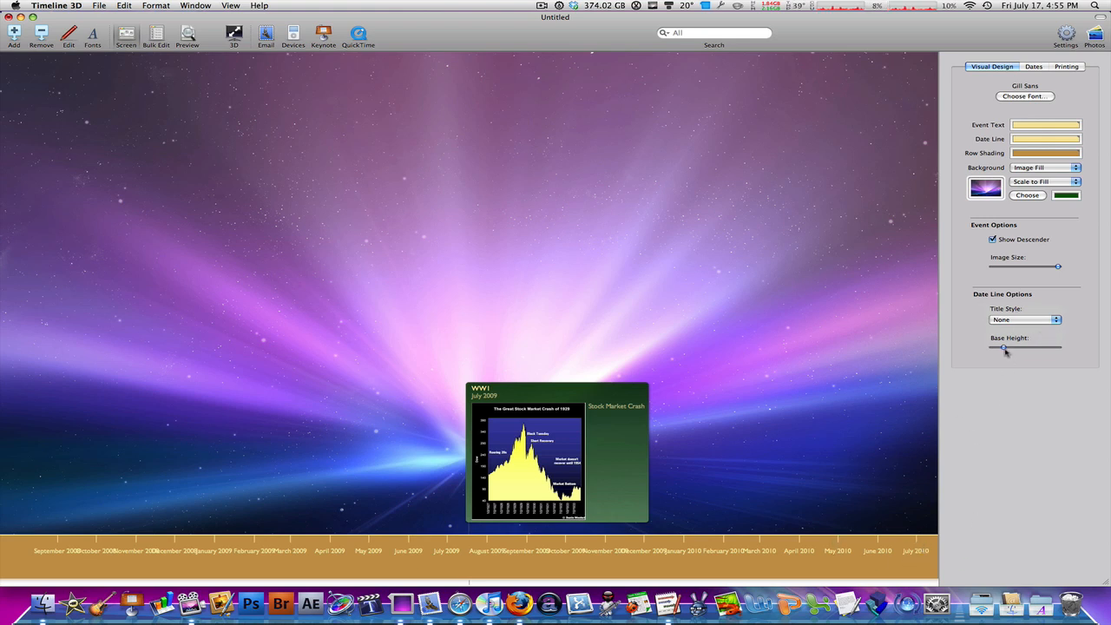
mouse_move(1003, 348)
left_mouse_down()
mouse_move(1024, 349)
mouse_move(998, 348)
left_mouse_up()
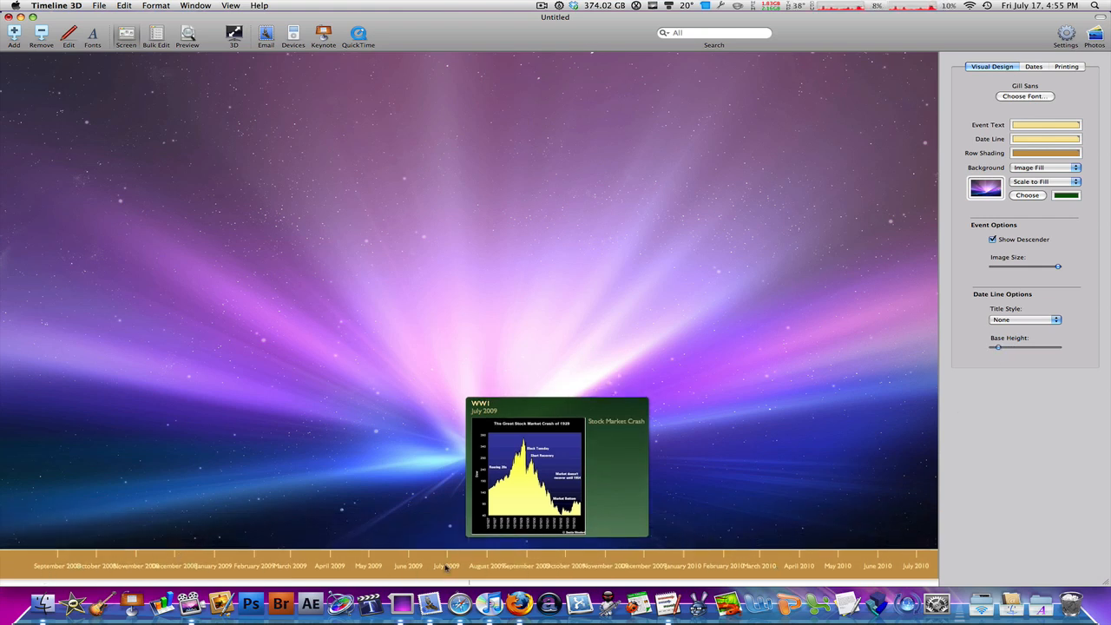
Step: Change the event date format to the year-only option, 2009
left_click(1035, 69)
left_click(1031, 106)
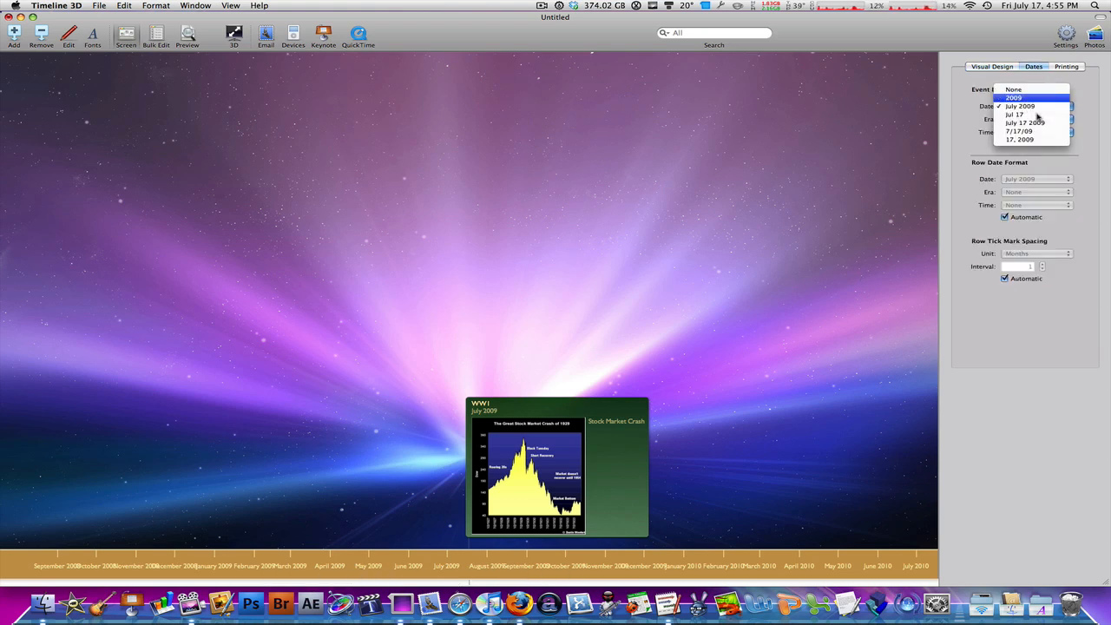
left_click(1019, 97)
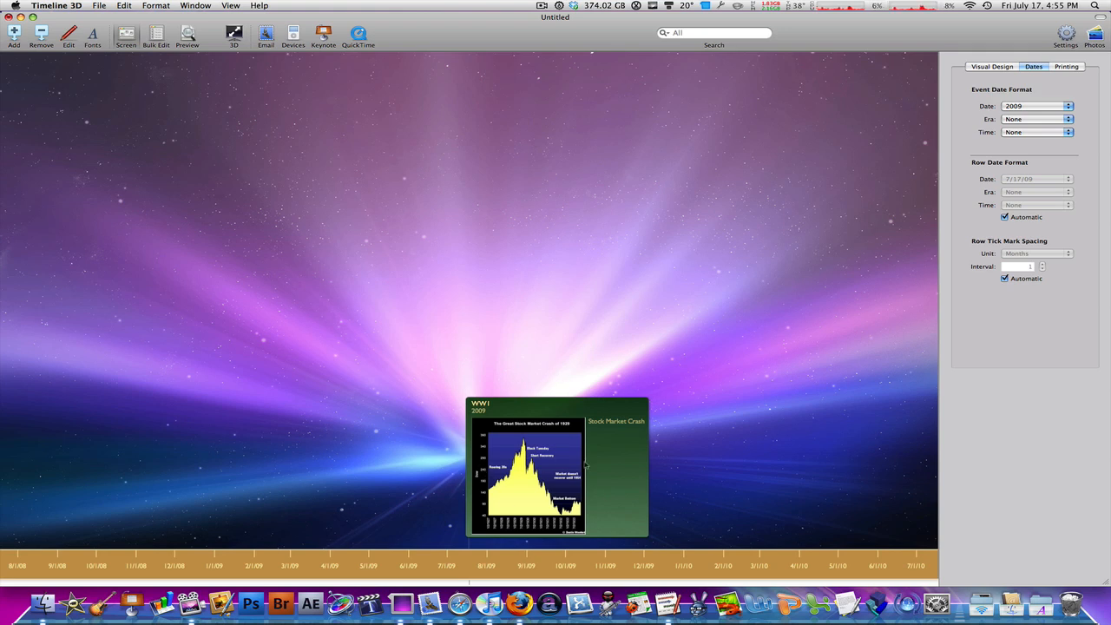
Step: Add a new event labelled WW2 with the start date 1930
left_click(11, 35)
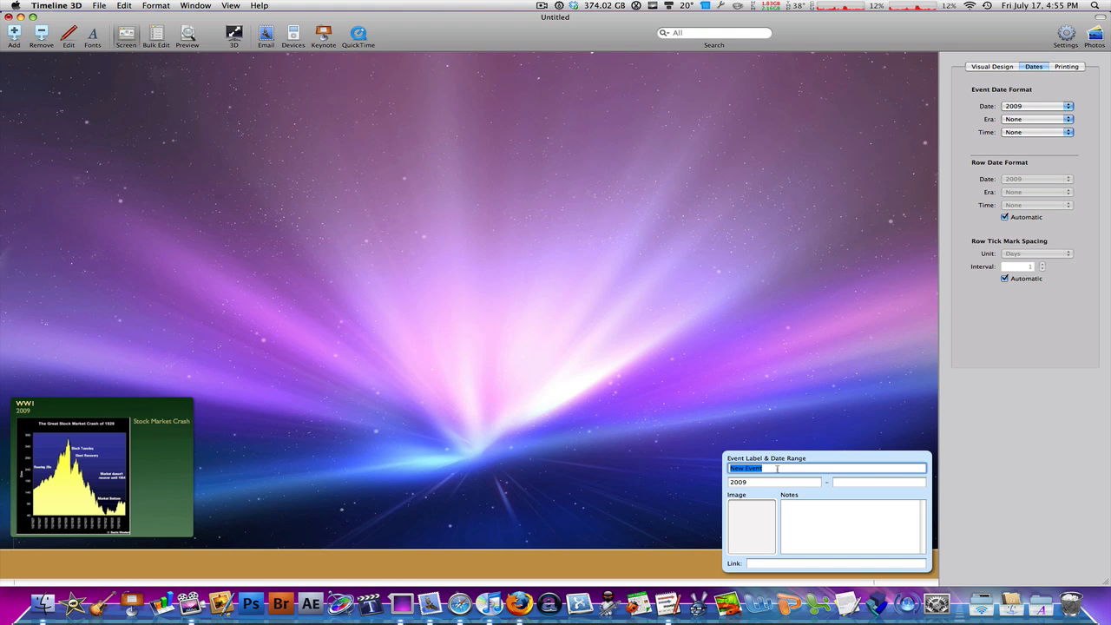
type("WW2")
key("Tab")
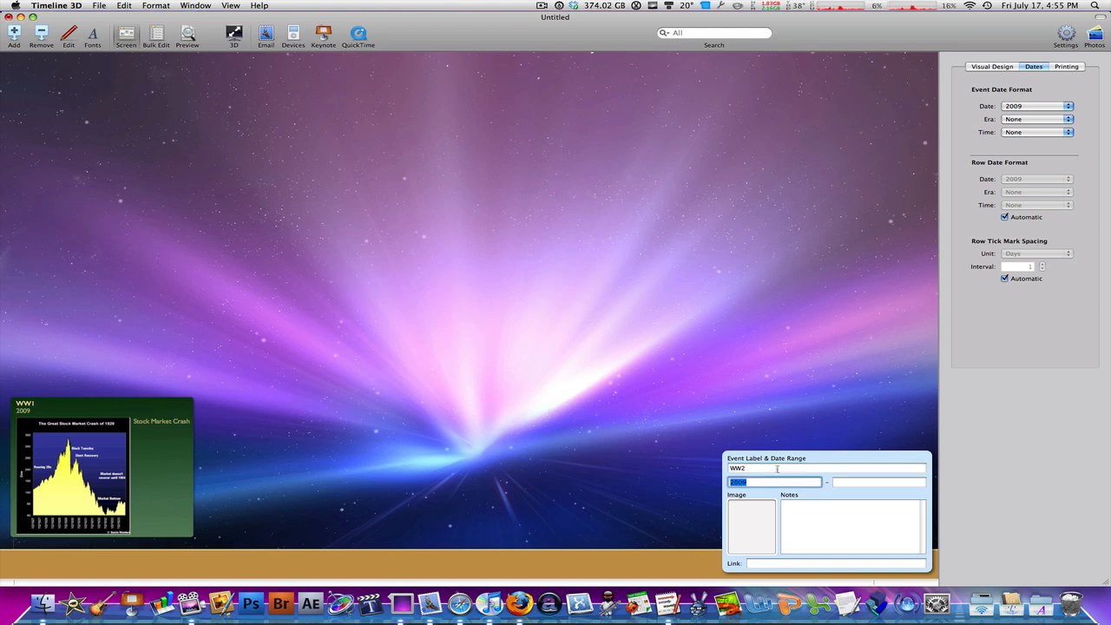
type("1930")
Step: Attach the downloaded 350px-Rioters_and_police image to the WW2 event and enter the note "WW2"
left_click(981, 601)
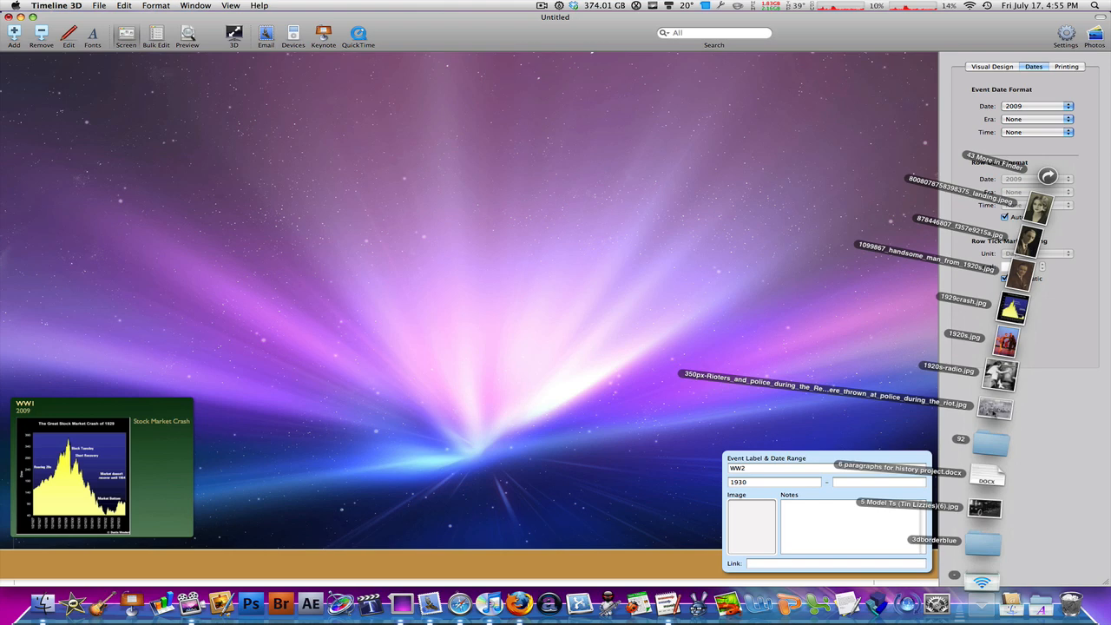
left_click_drag(995, 407, 755, 507)
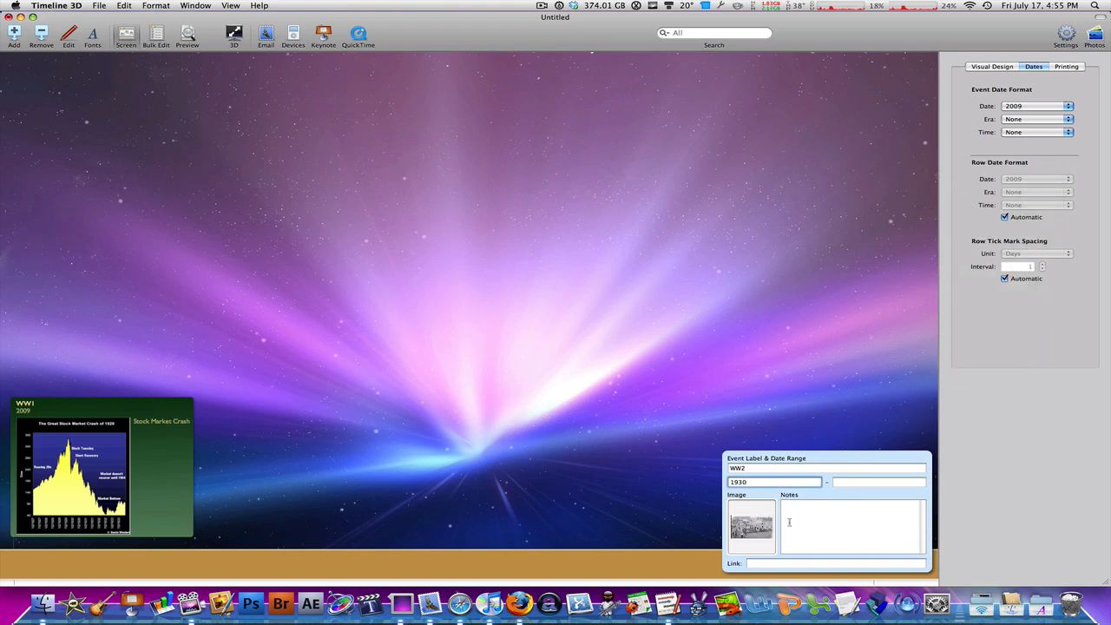
left_click(825, 522)
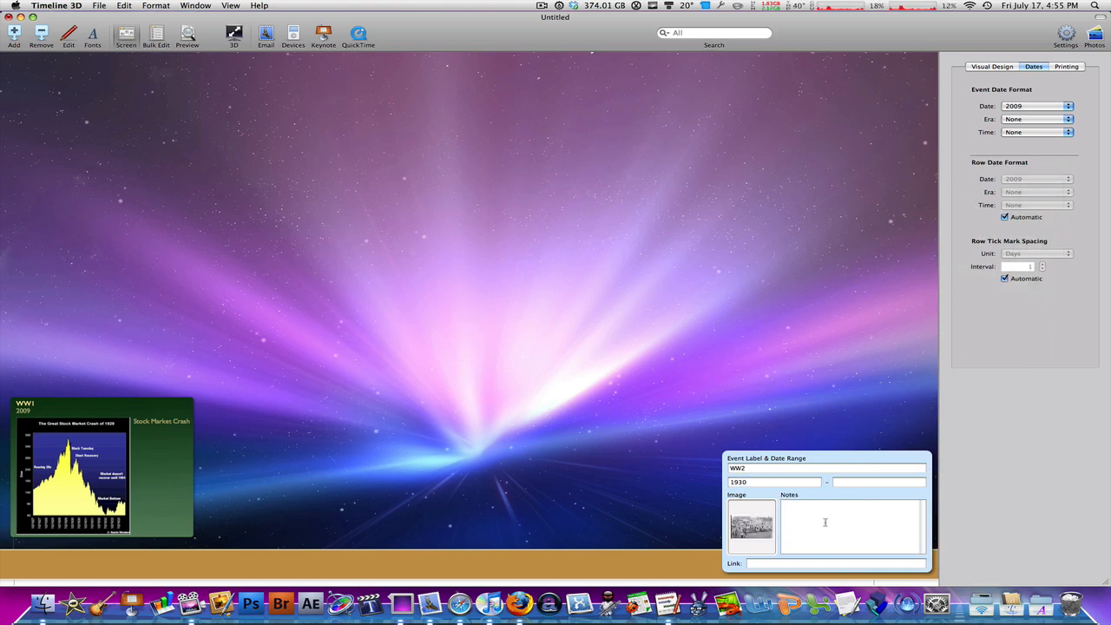
type("WW2")
left_click(706, 249)
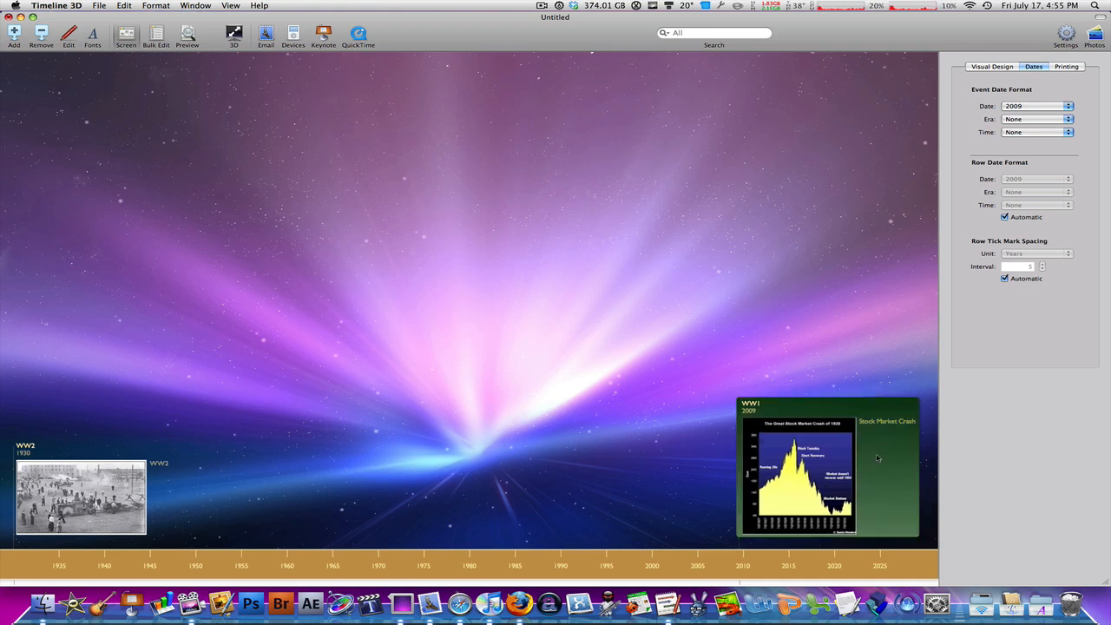
Step: Change the WW1 event's start date to 1920
left_click(821, 458)
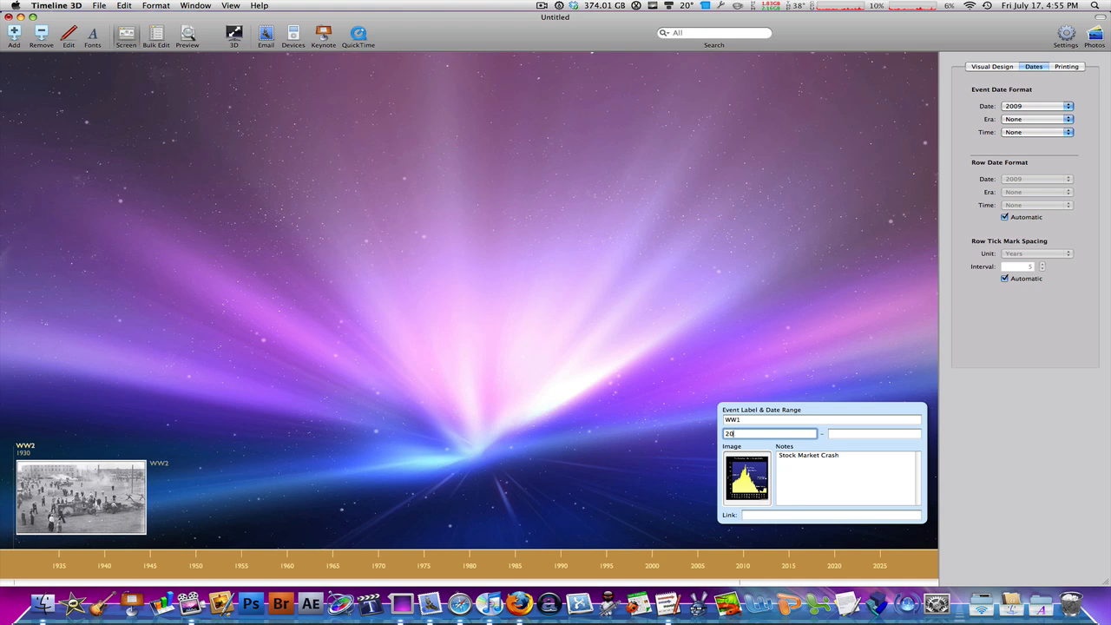
key("BackSpace")
key("BackSpace")
type("1920")
left_click(677, 386)
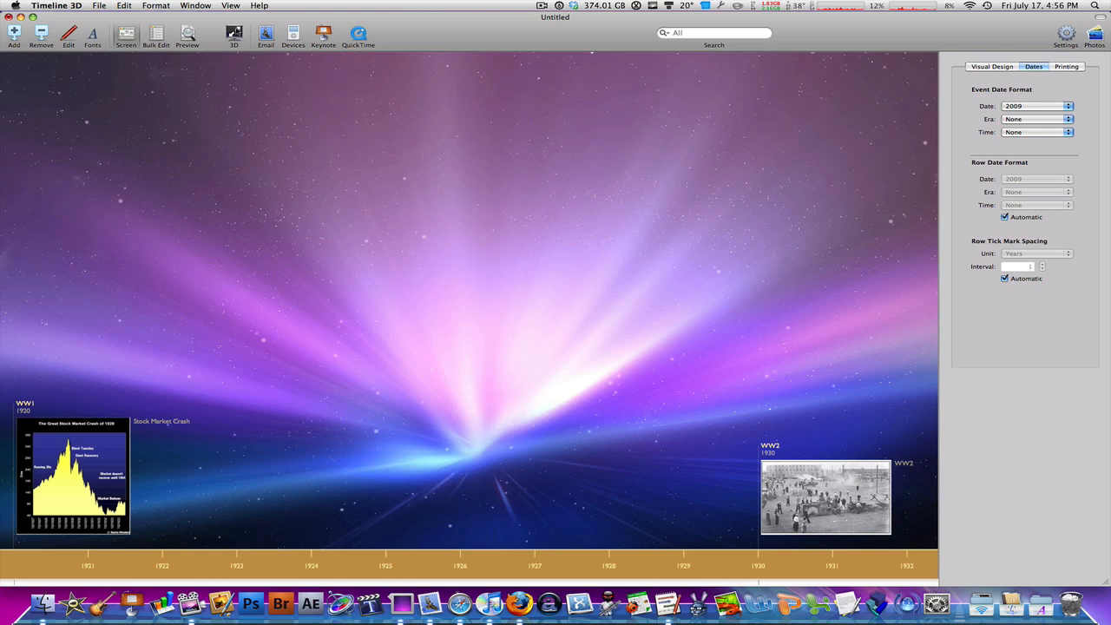
Step: View the timeline as a full-screen 3D presentation, advance to the WW1 event and exit
left_click(236, 35)
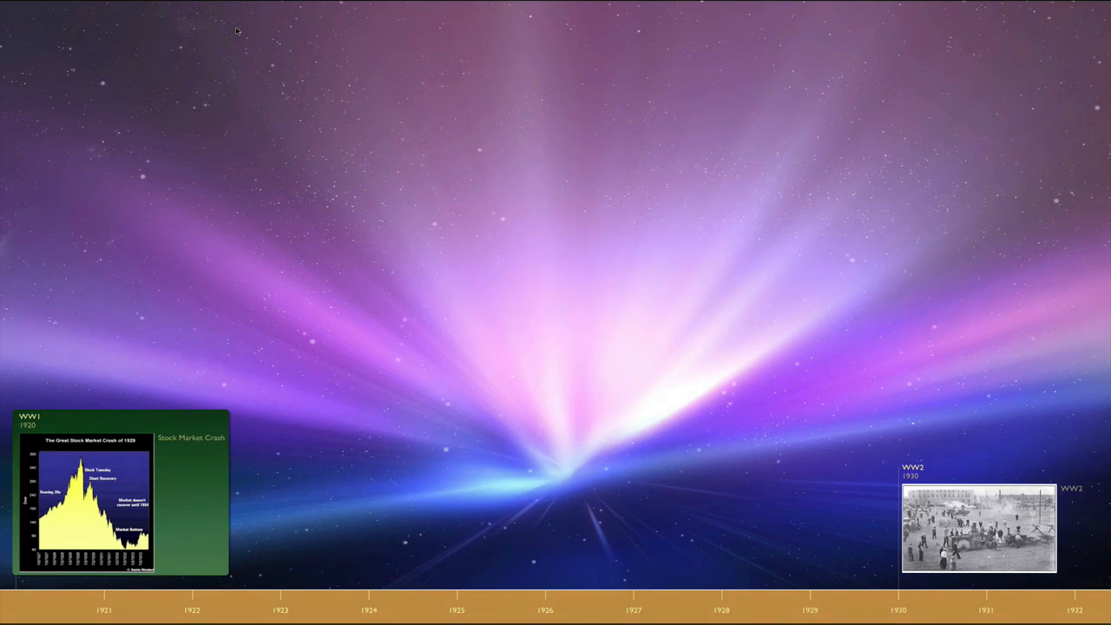
key("Right")
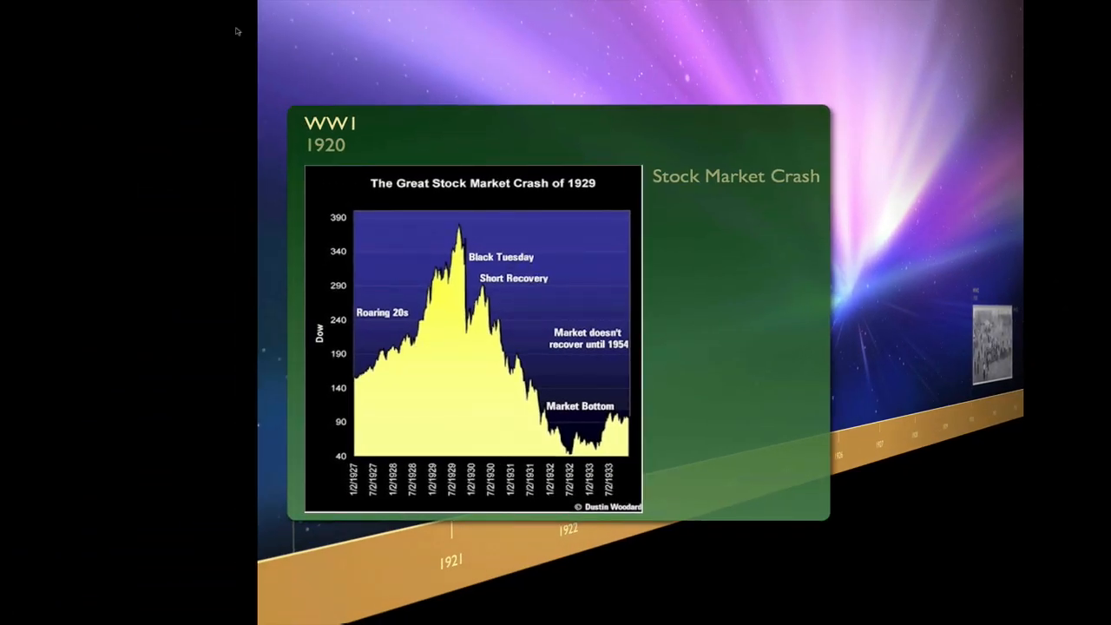
key("Escape")
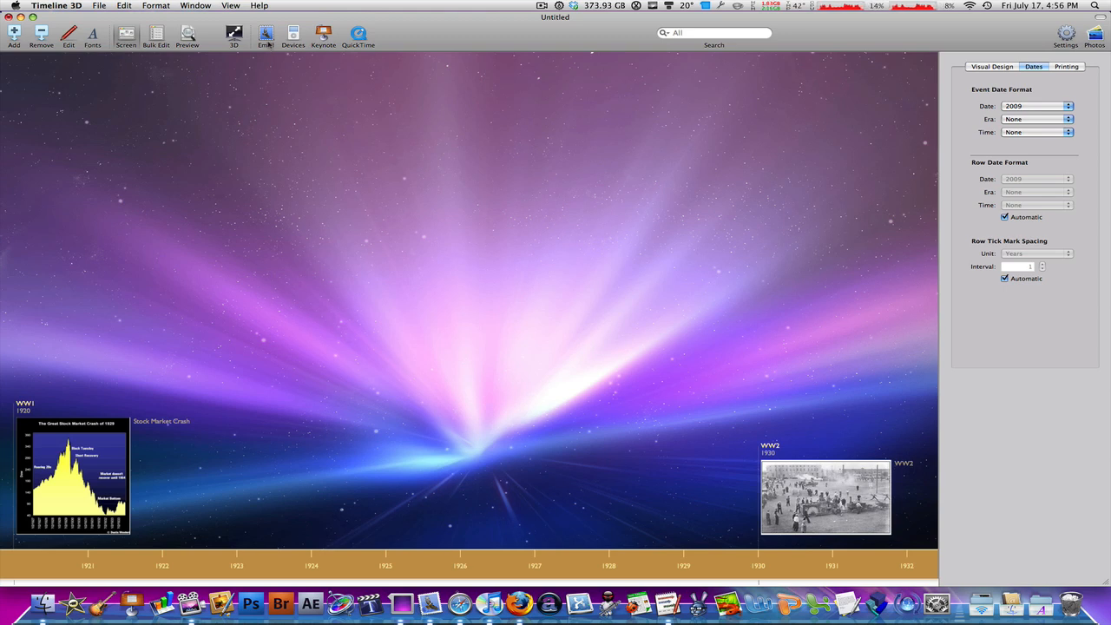
Step: Set up a 3D QuickTime movie export in HD 720p with a 1-second event duration and Good Quality motion blur
left_click(101, 6)
mouse_move(137, 110)
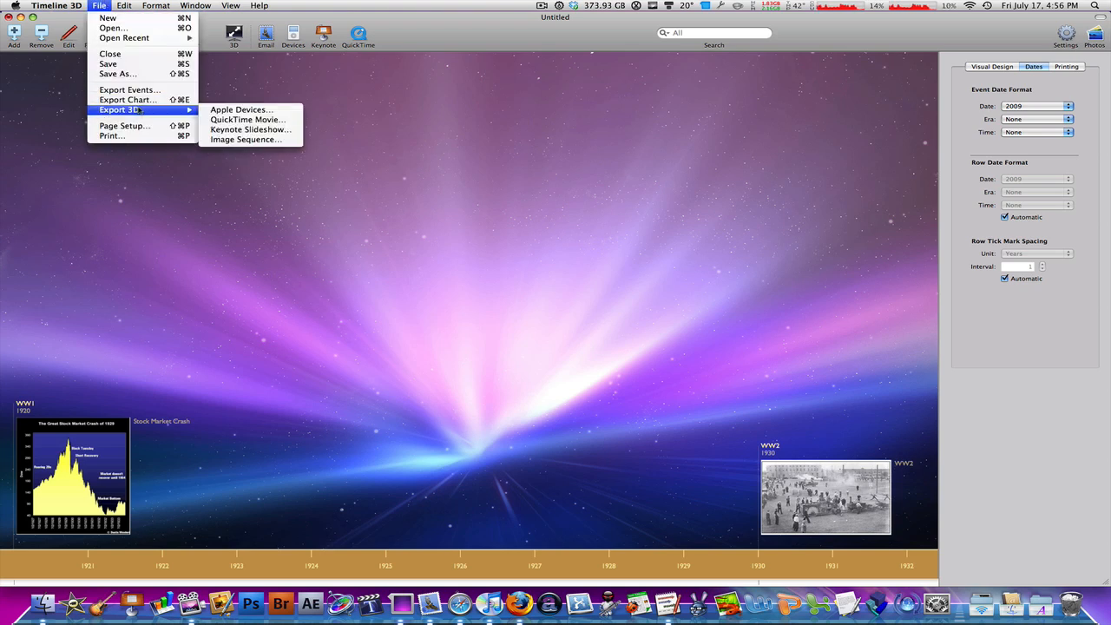
left_click(245, 118)
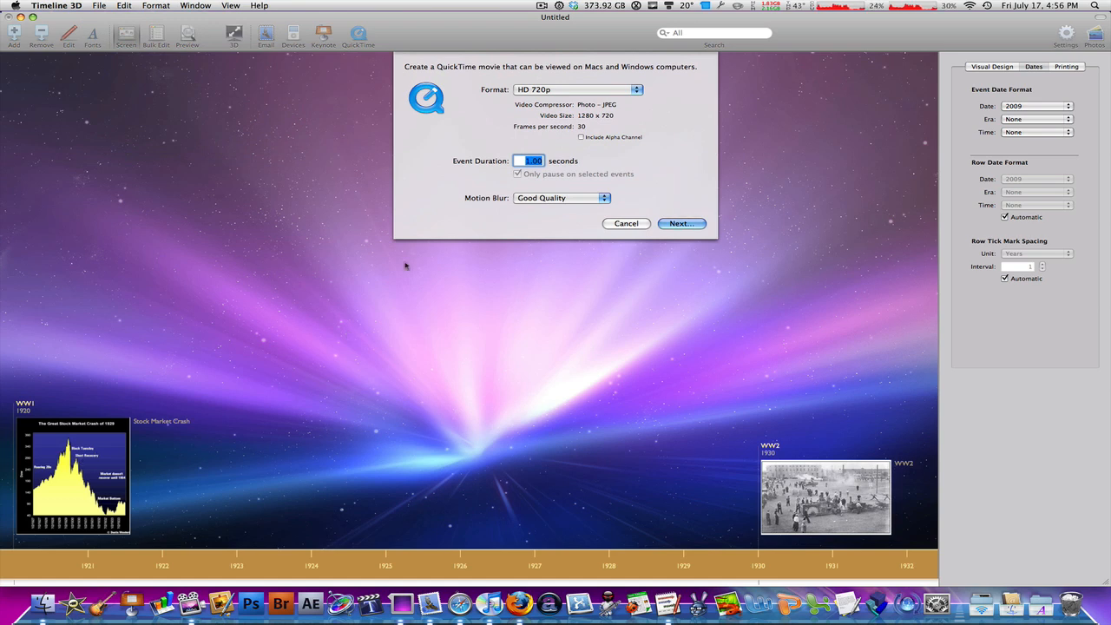
type("3")
key("BackSpace")
type("1")
left_click(609, 91)
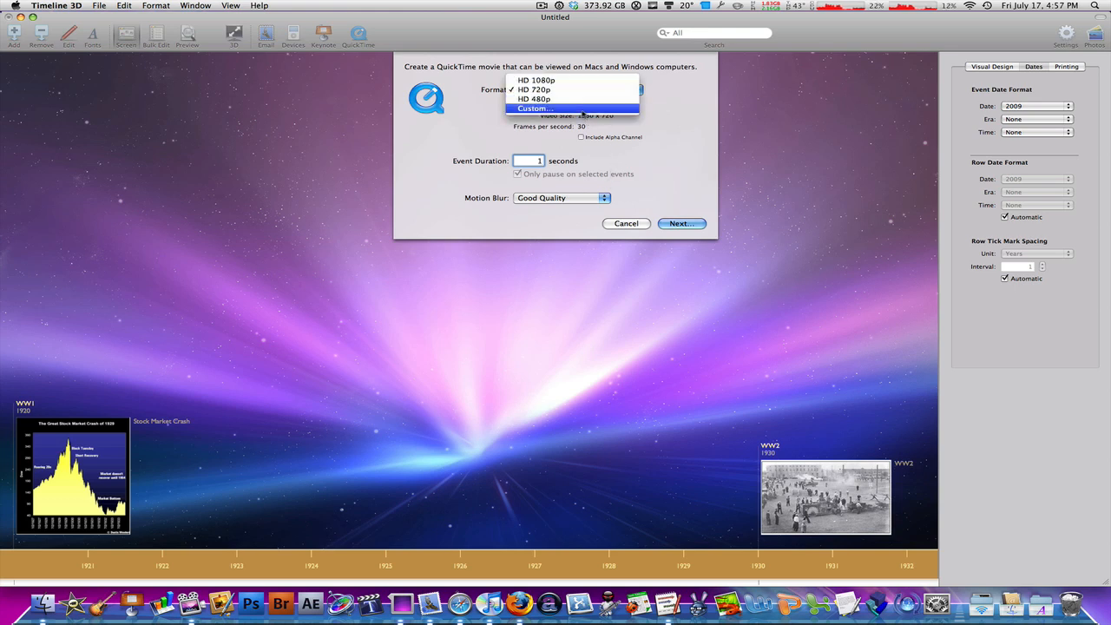
left_click(659, 153)
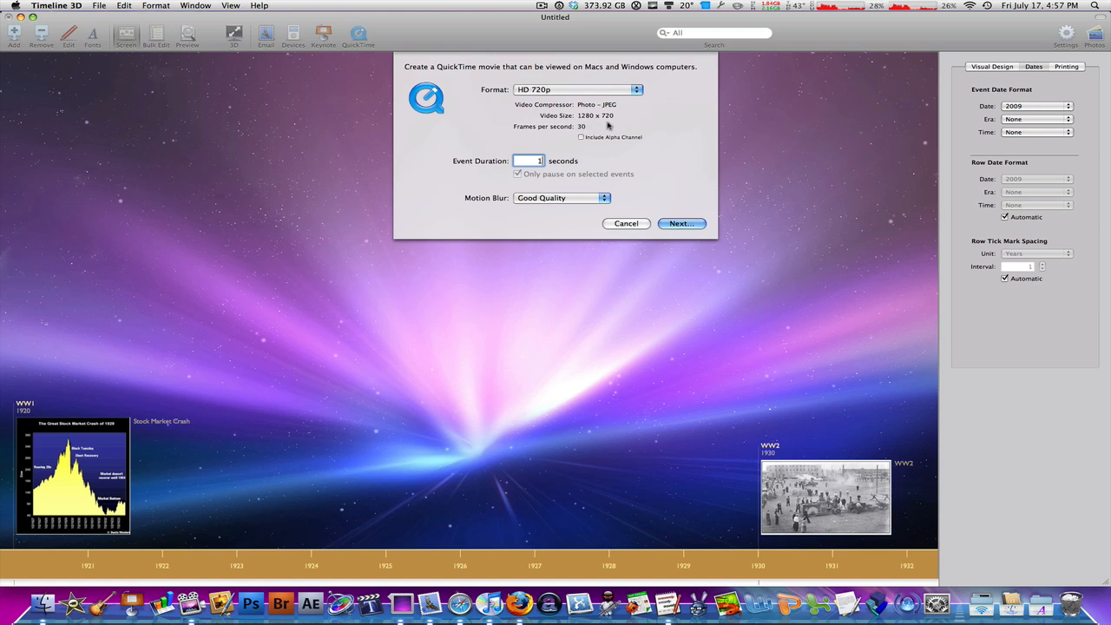
left_click(550, 199)
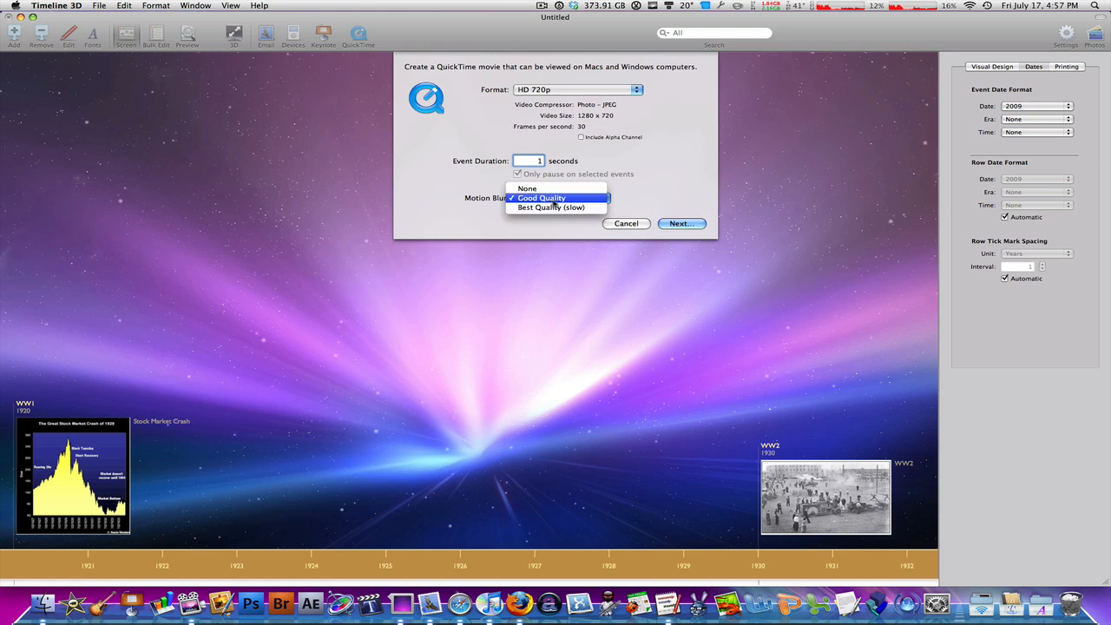
left_click(555, 201)
left_click(681, 224)
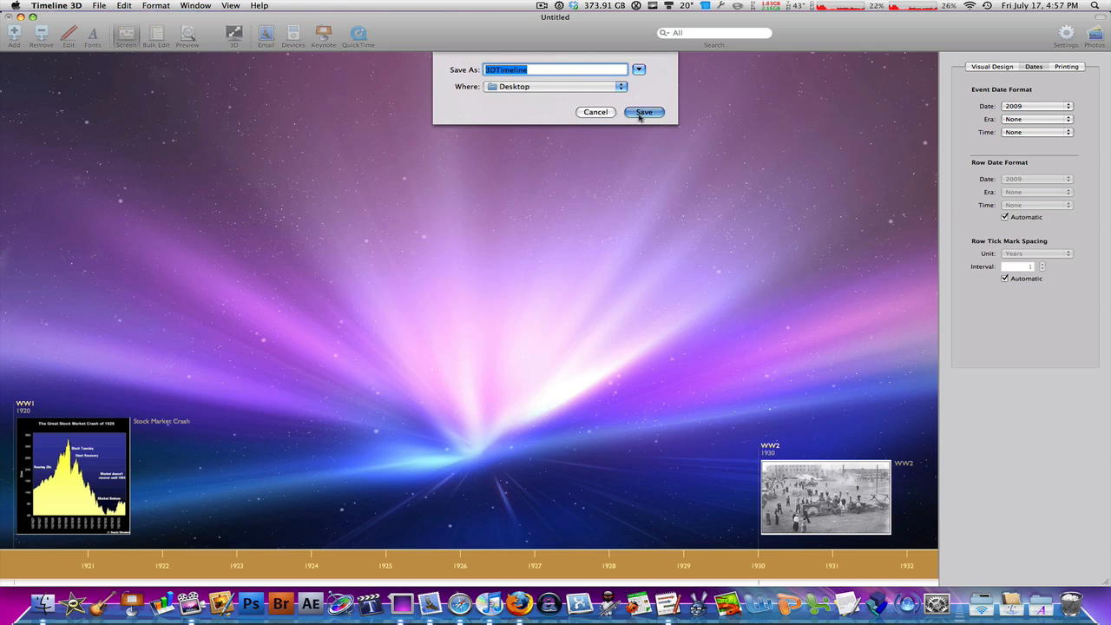
Step: Name the exported movie "!!!!!" and save it to the Desktop
left_click(643, 112)
key("Escape")
key("BackSpace")
type("f")
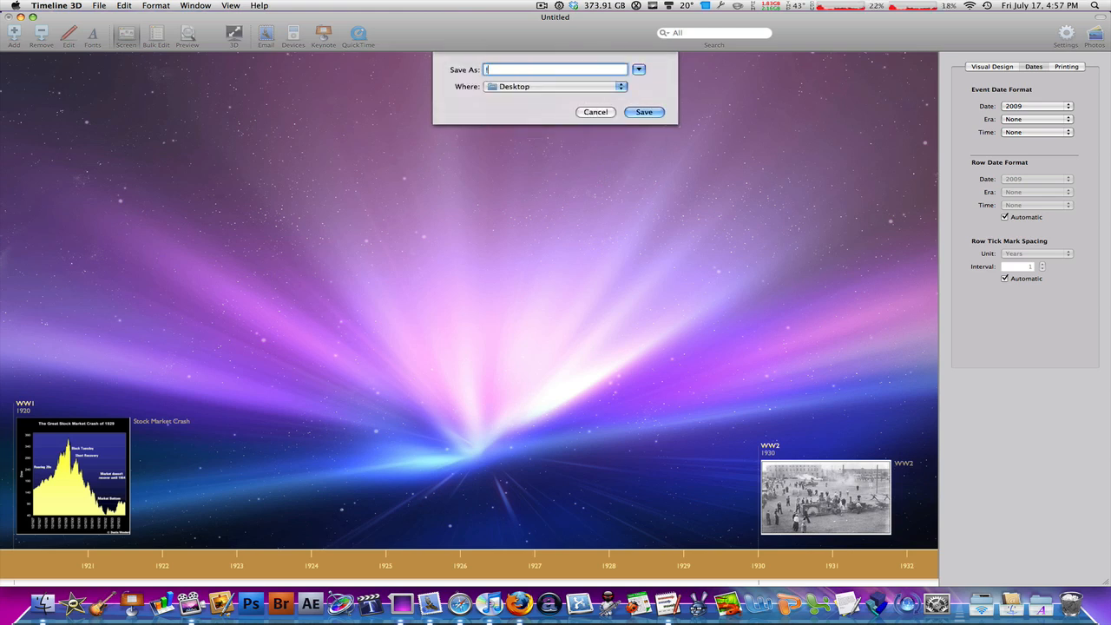
type("fff")
key("Return")
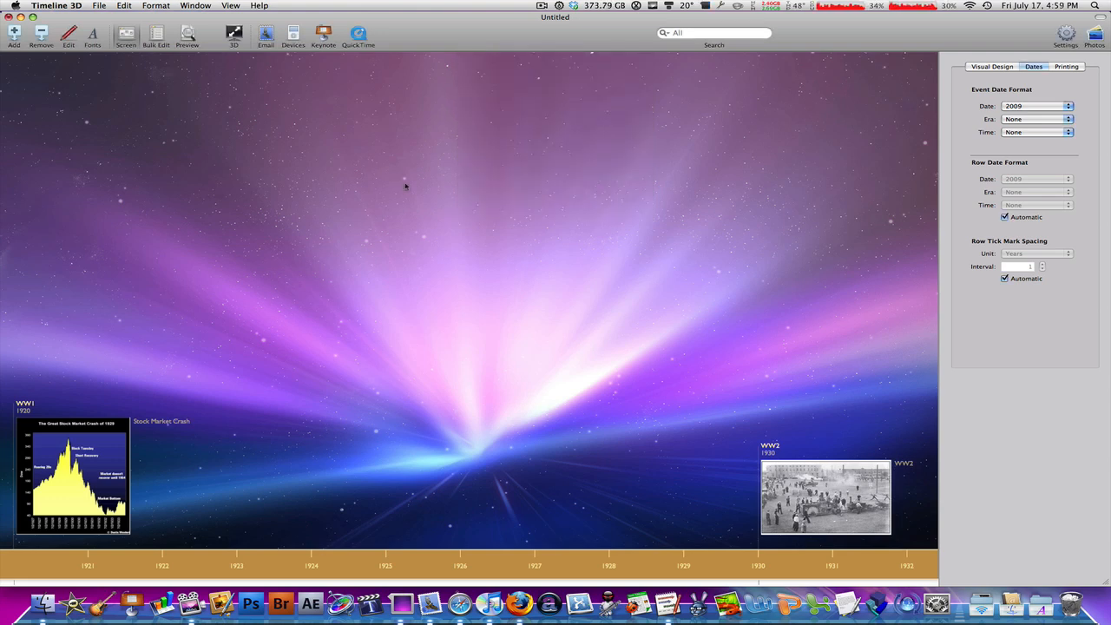
Step: Hide the timeline window, show the desktop icons and preview the exported !!!!!.mov in Finder
key("super+h")
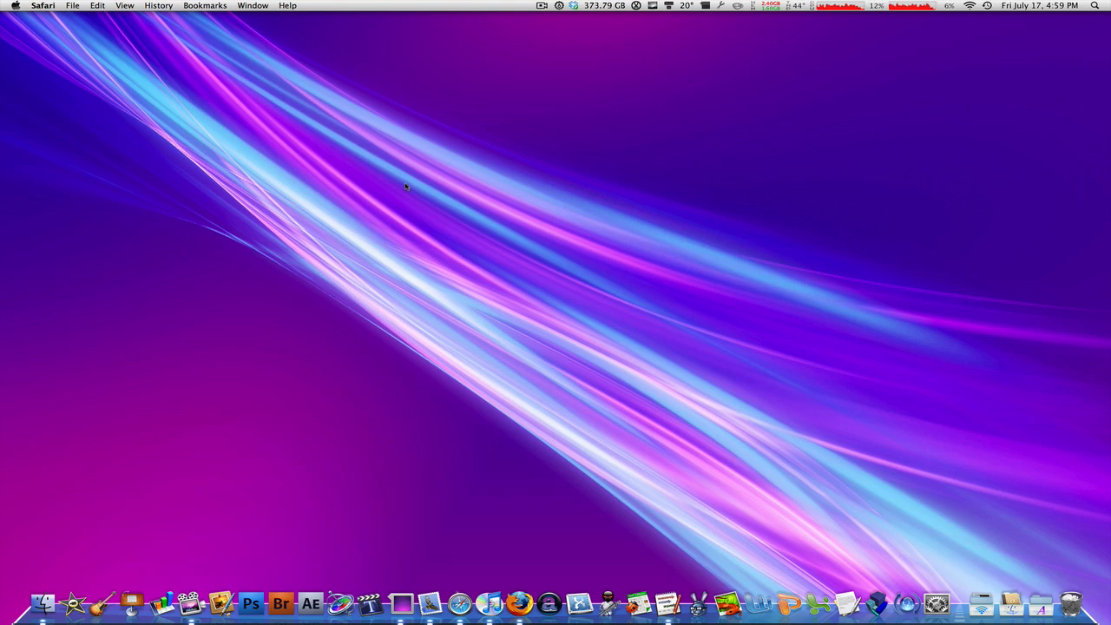
key("ctrl+super+h")
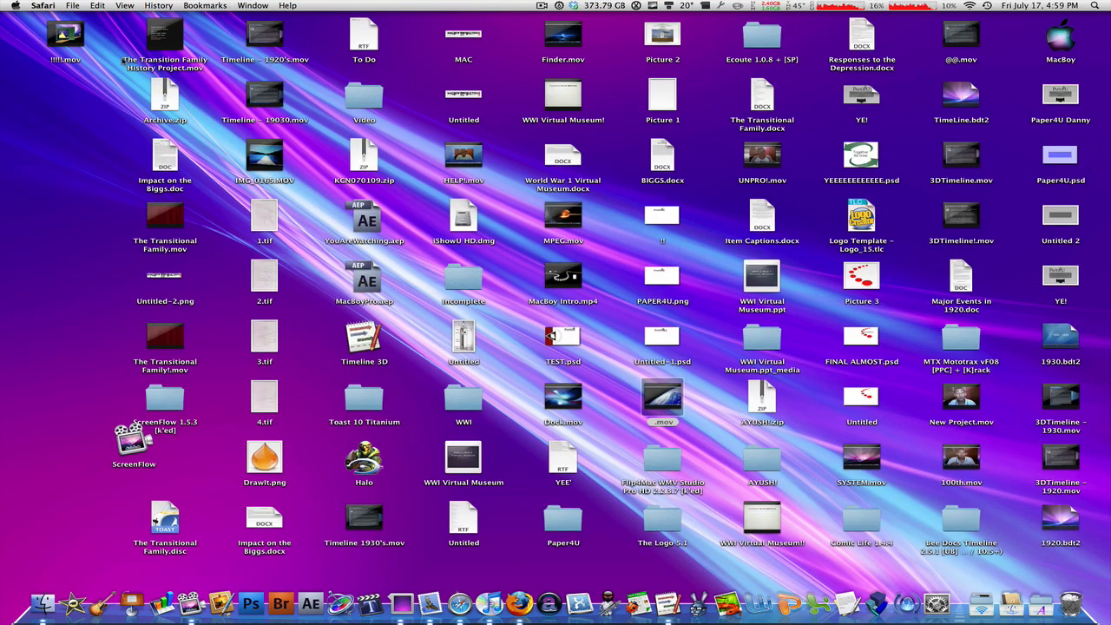
left_click(66, 39)
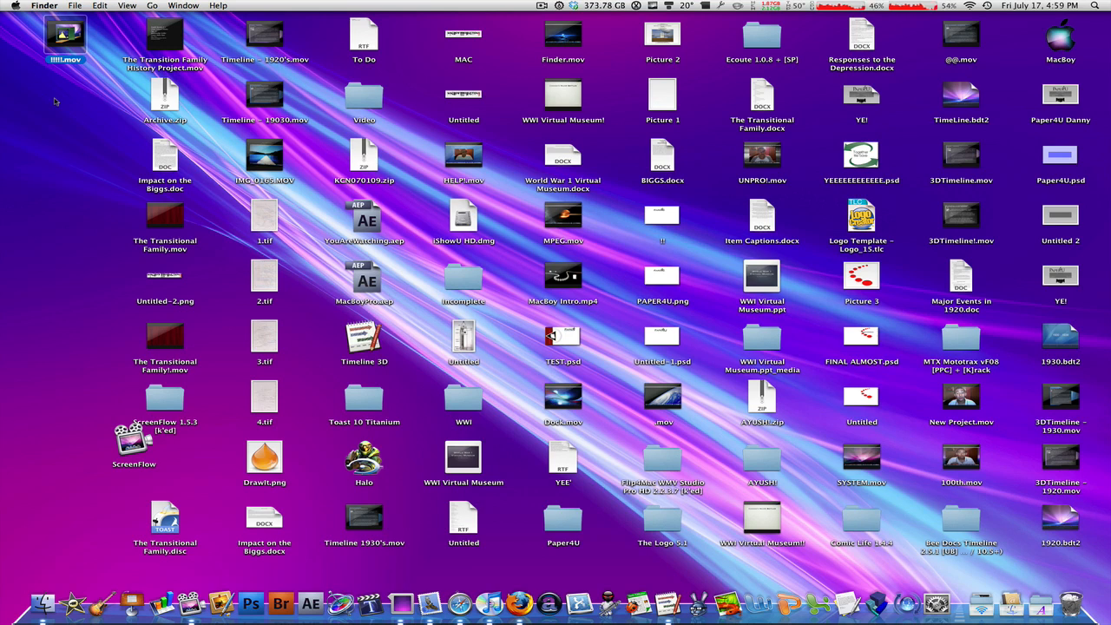
key("space")
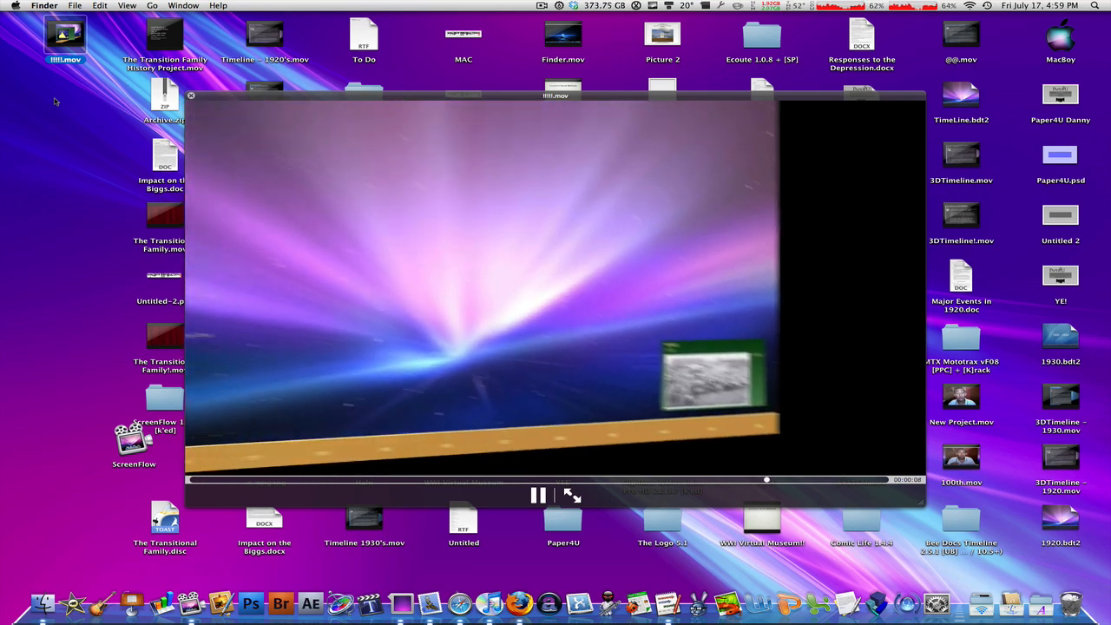
key("space")
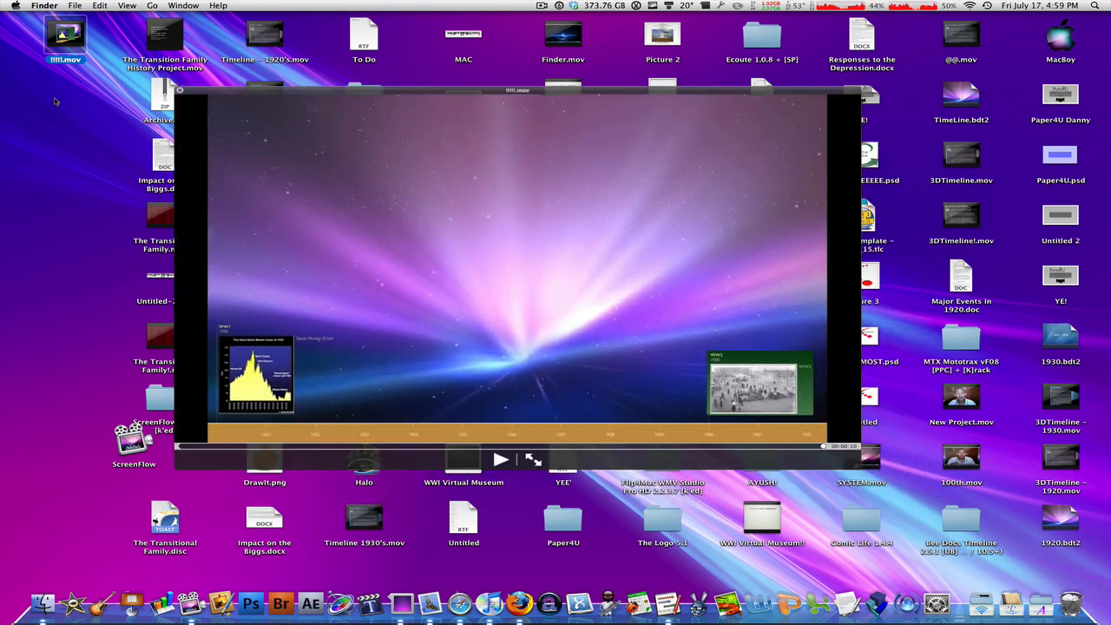
left_click(37, 200)
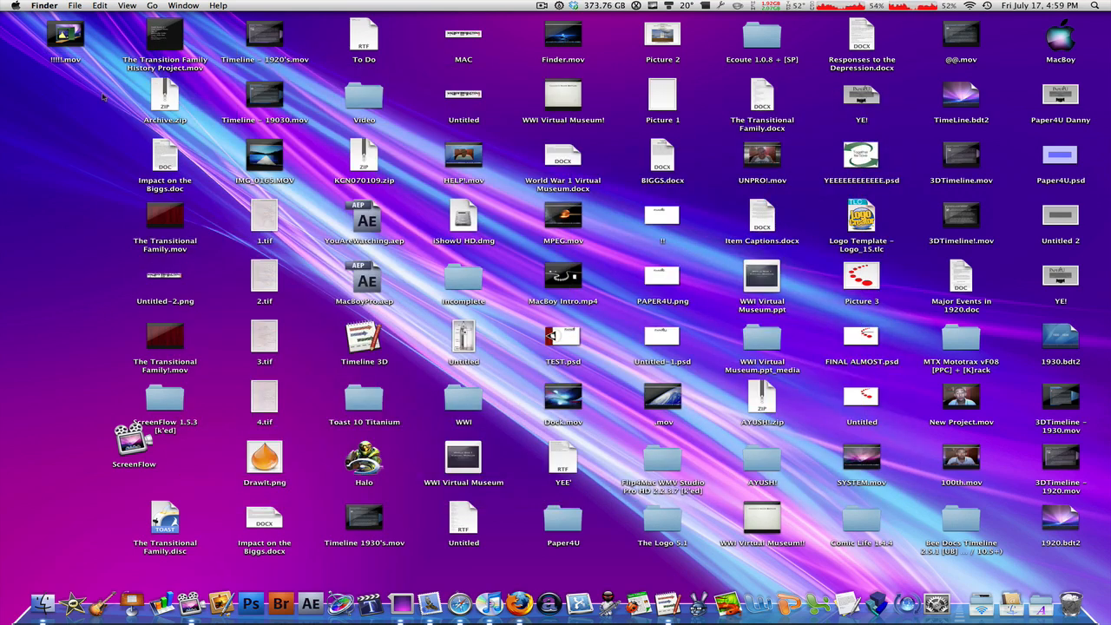
Step: Preview the finished example movie Timeline - 19030.mov from the desktop and close it
left_click(260, 104)
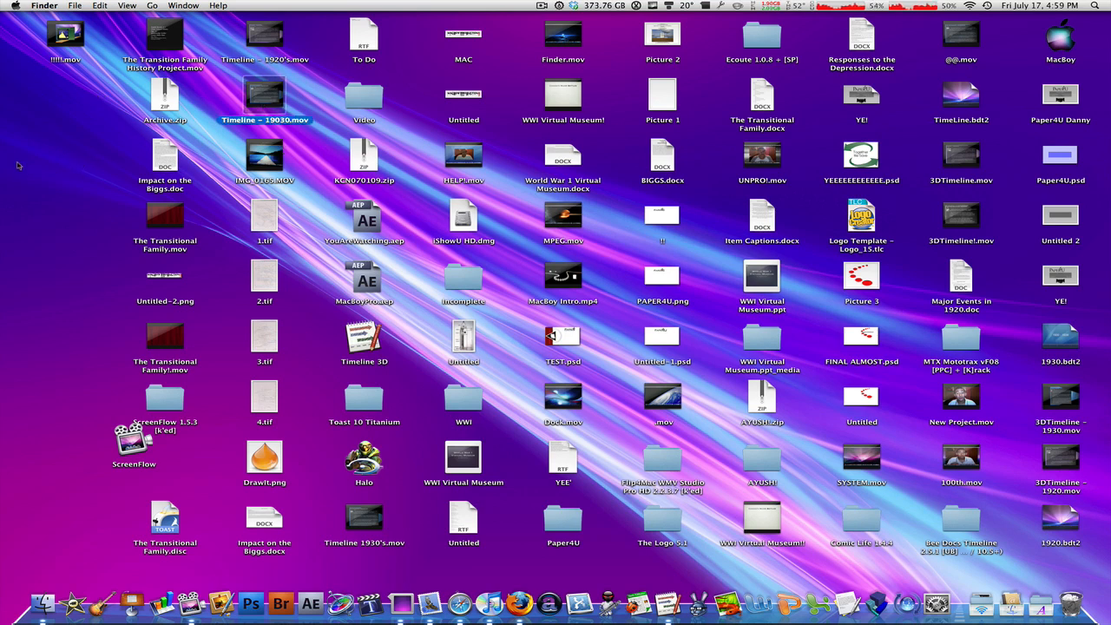
key("space")
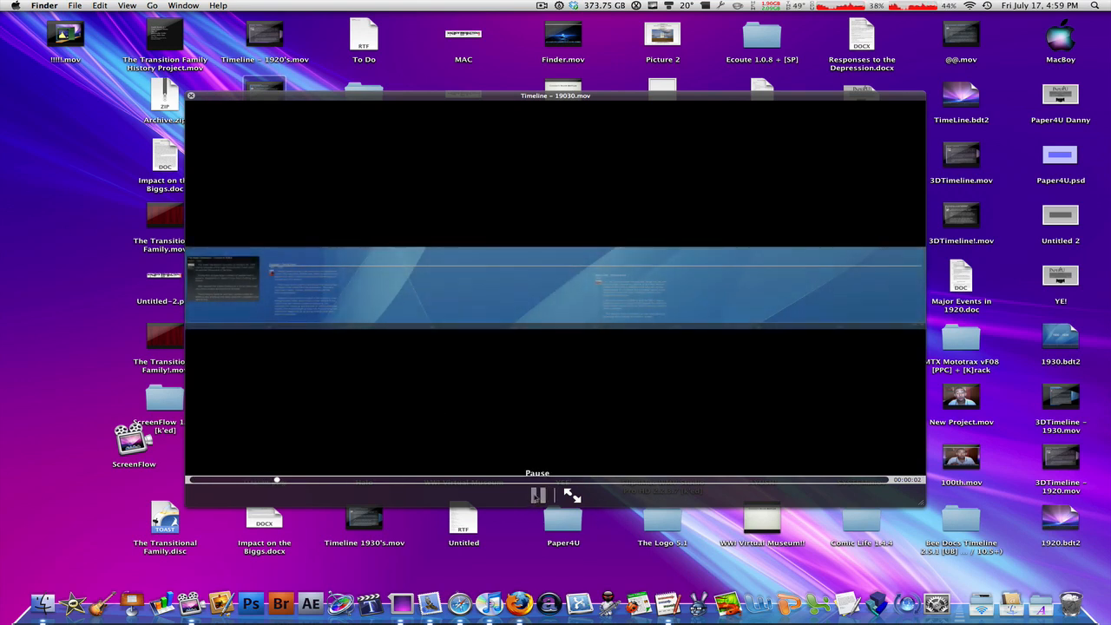
left_click(535, 495)
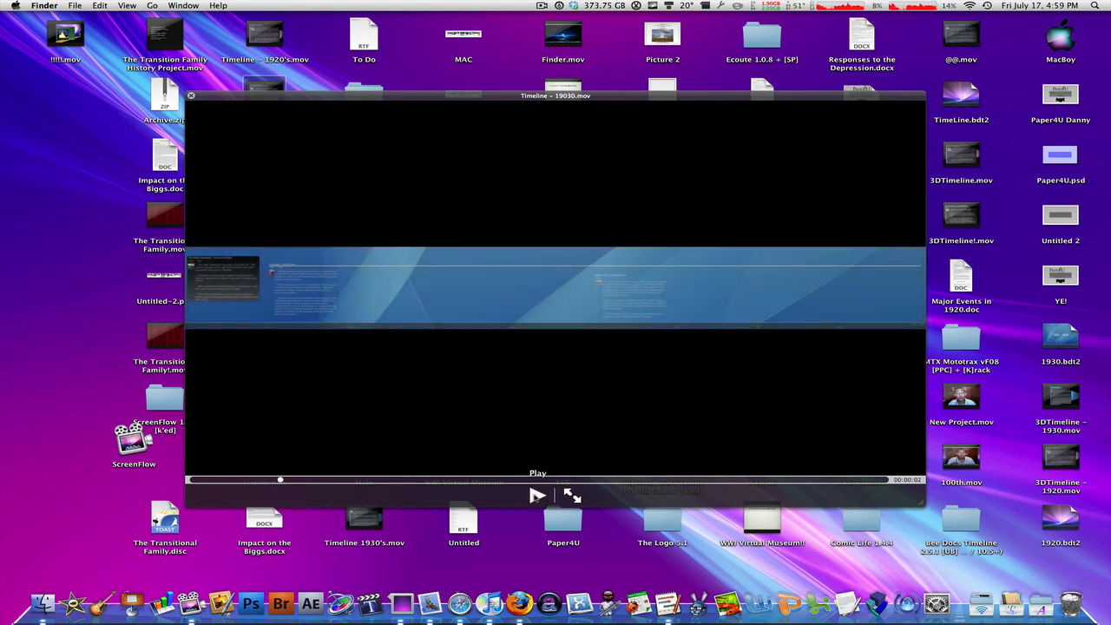
left_click(537, 496)
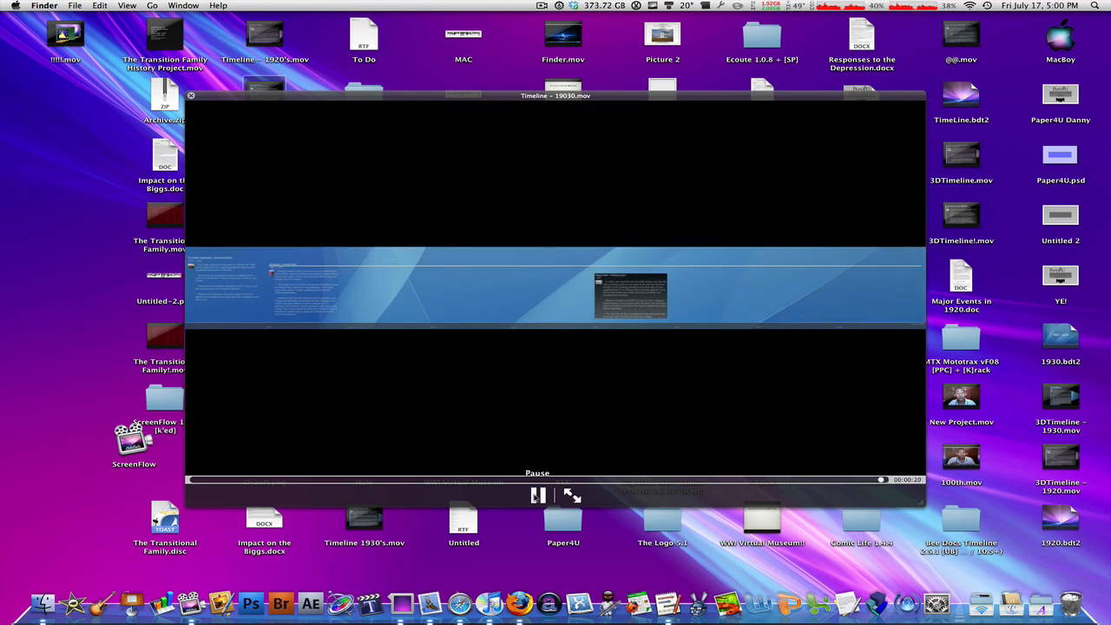
key("space")
Step: Preview Timeline - 1920's.mov from the desktop, close it and hide the desktop icons
left_click(248, 37)
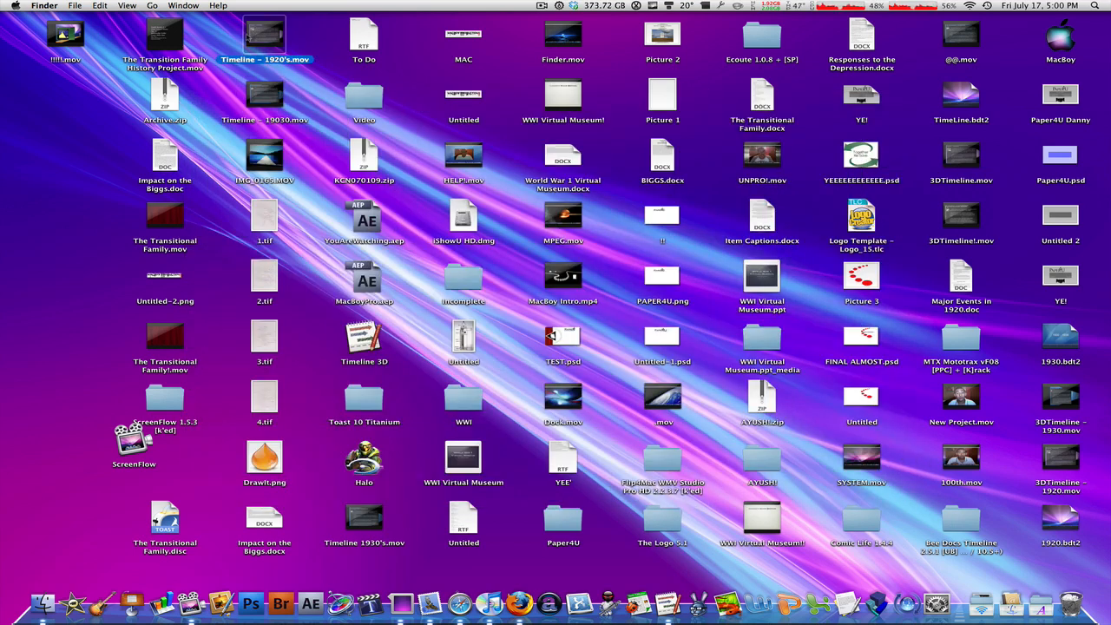
key("space")
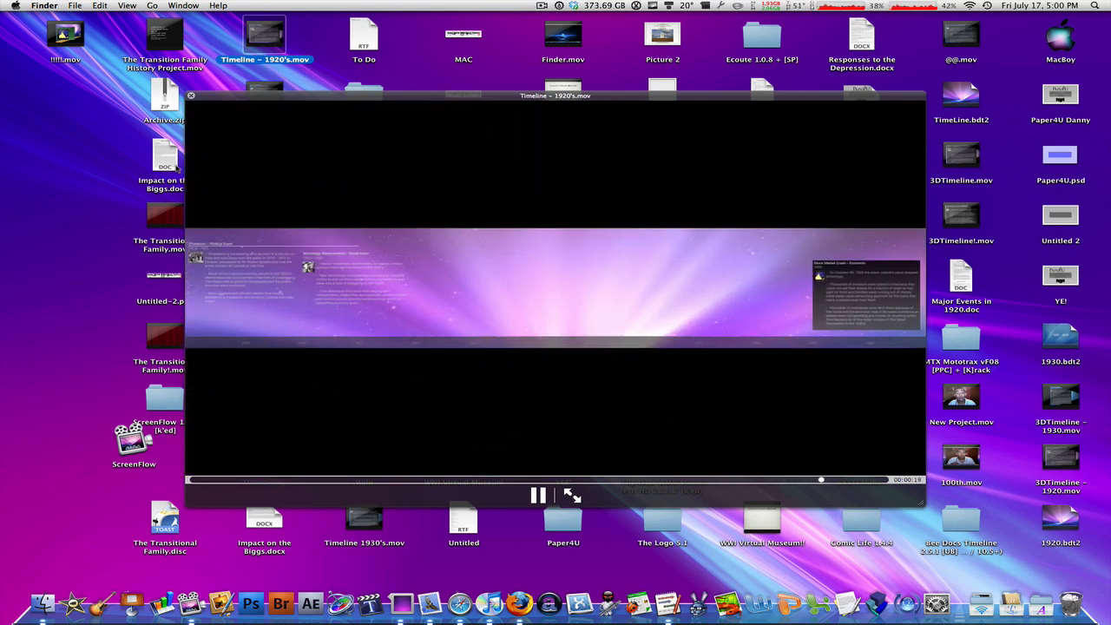
key("space")
key("ctrl+super+h")
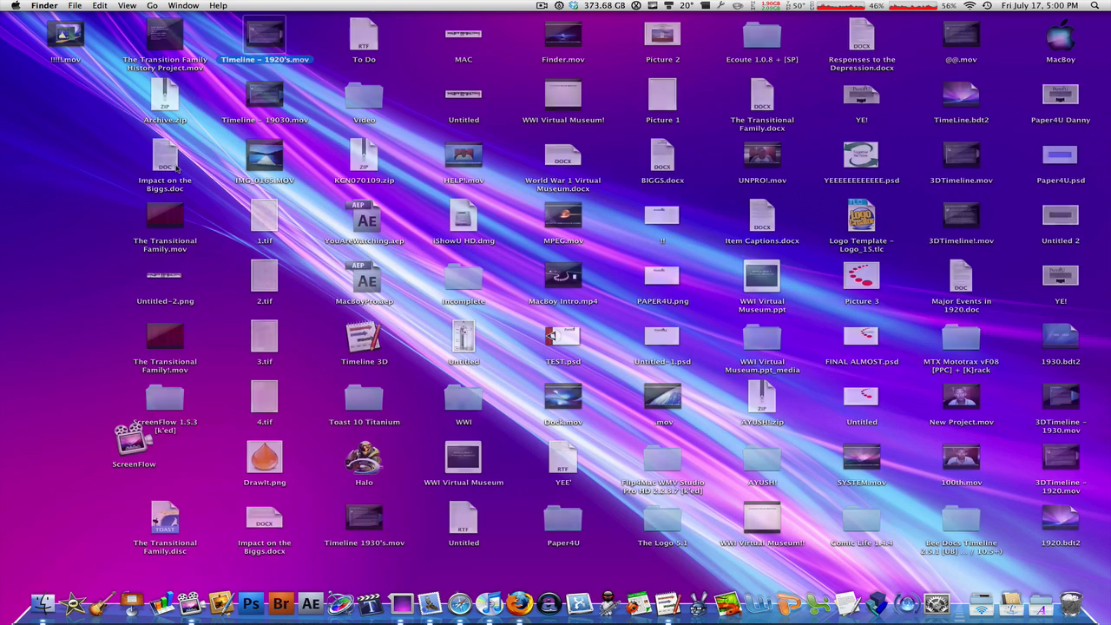